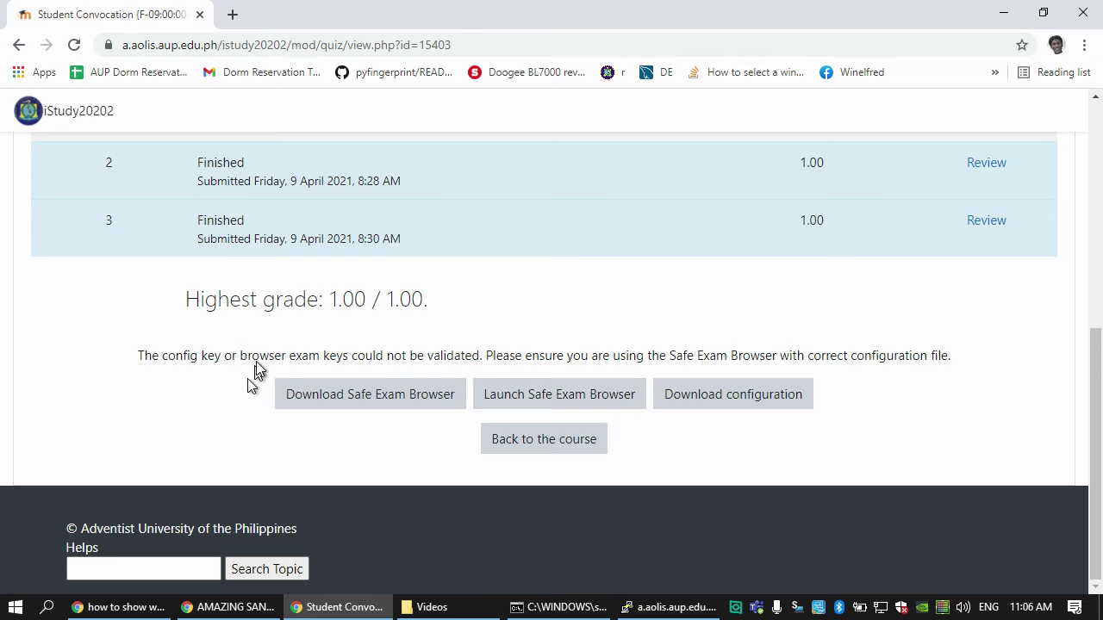
- Open AOLIS Personal in a new tab and close the Student Convocation quiz tab
click(231, 15)
text(aolis.aup.edu.ph/personal/)
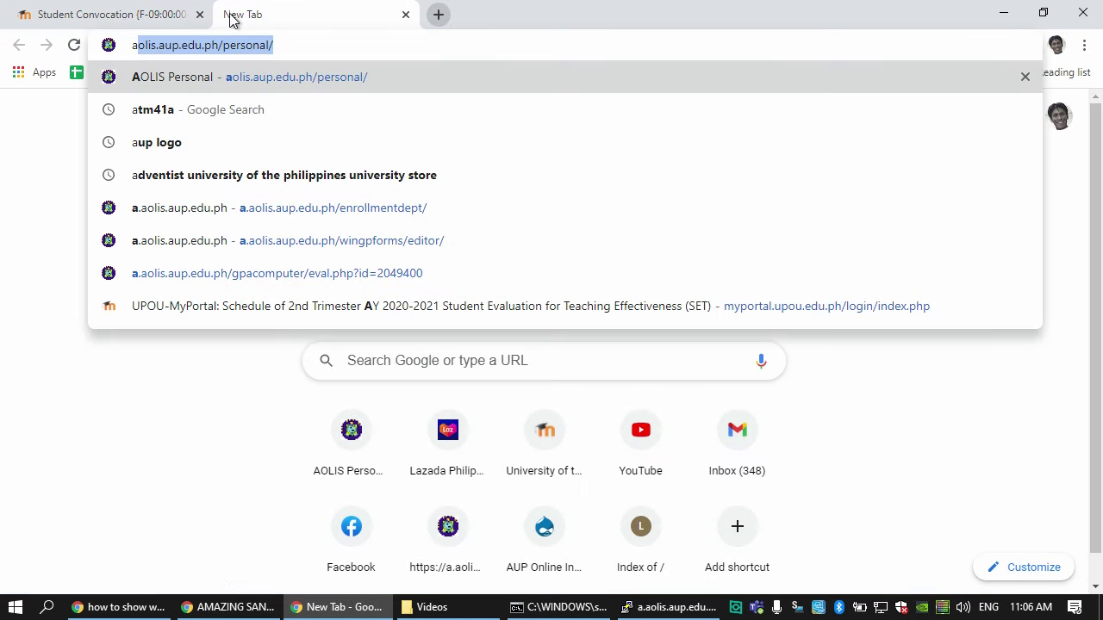
key(Return)
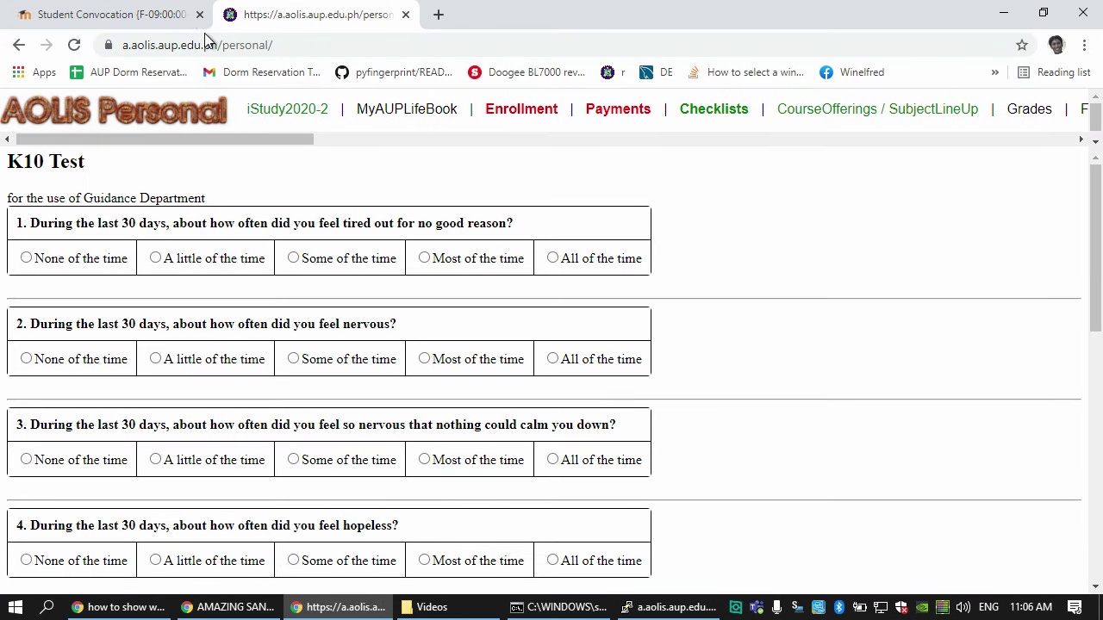
click(199, 14)
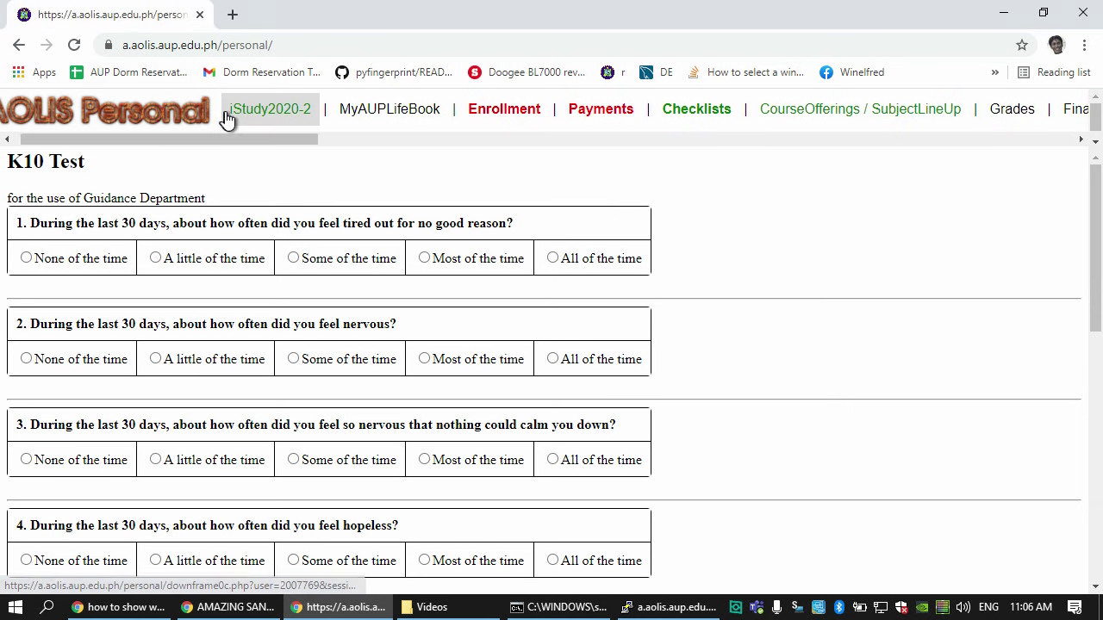
- Log out of AOLIS Personal, log back in, and return to the iStudy 2020-2 page
click(224, 118)
drag(234, 140, 238, 141)
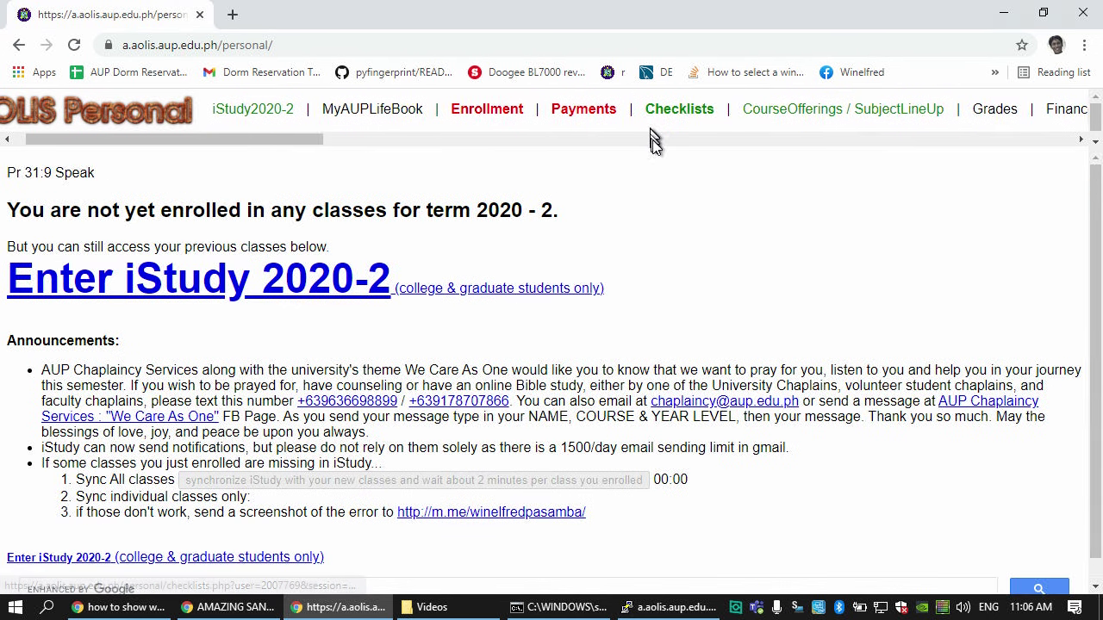
drag(335, 155, 982, 138)
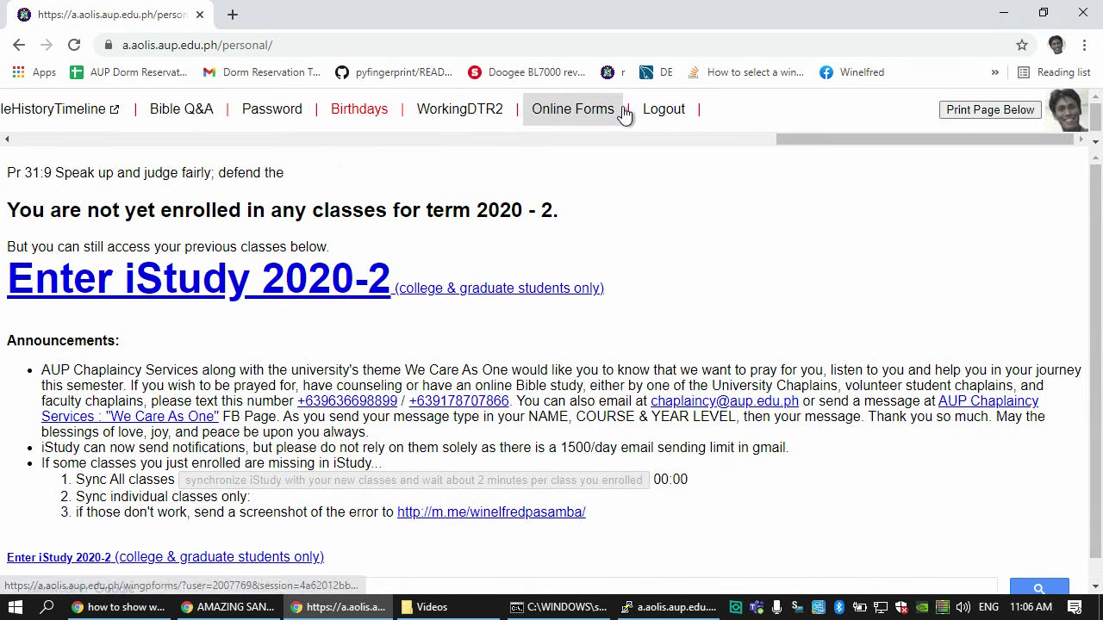
click(659, 112)
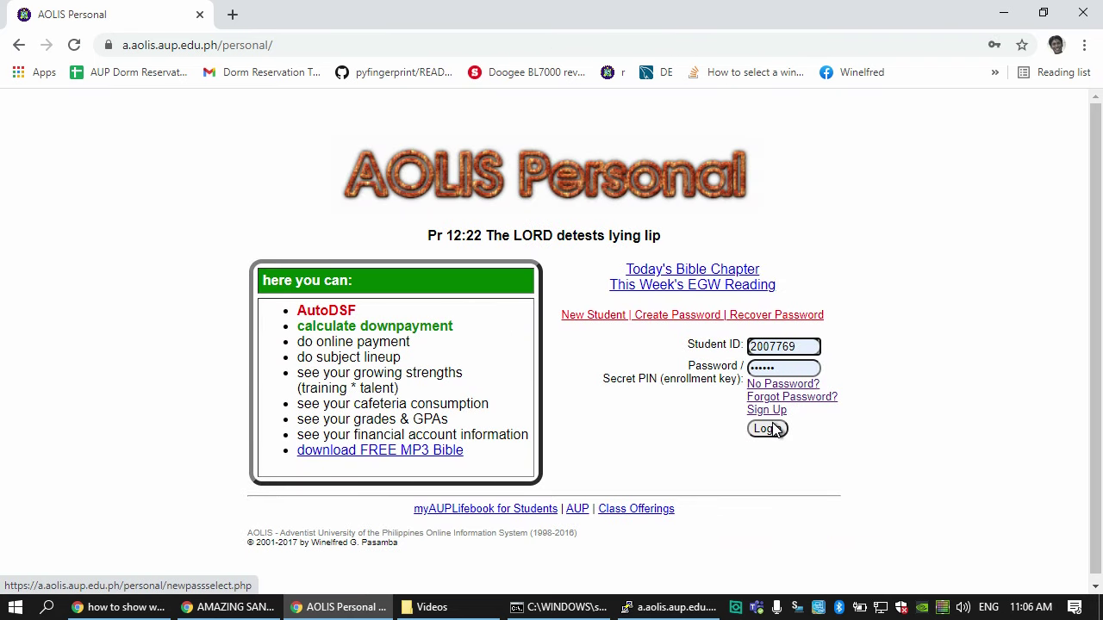
click(767, 428)
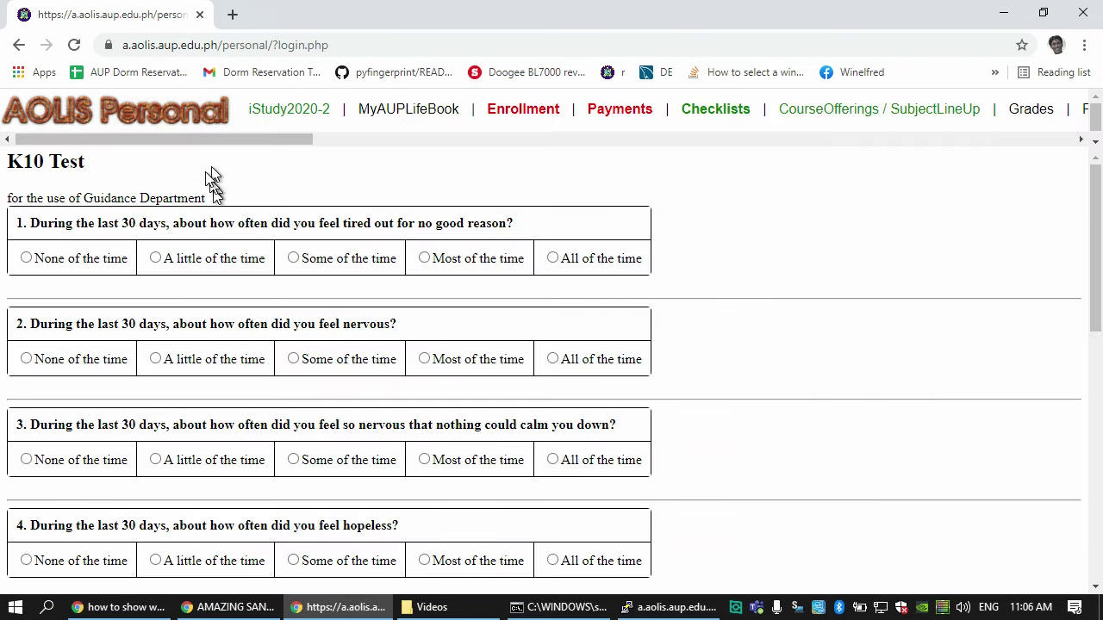
click(273, 106)
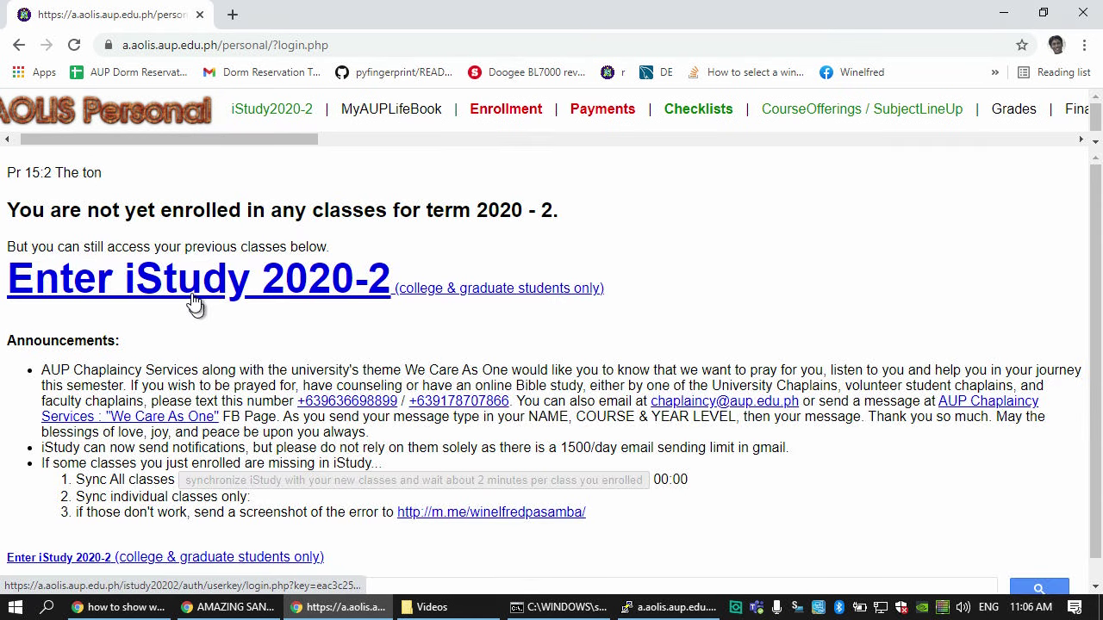
- Enter iStudy 2020-2 and open the Student Convocation SEB Test quiz showing highest grade 1.00/1.00
click(189, 289)
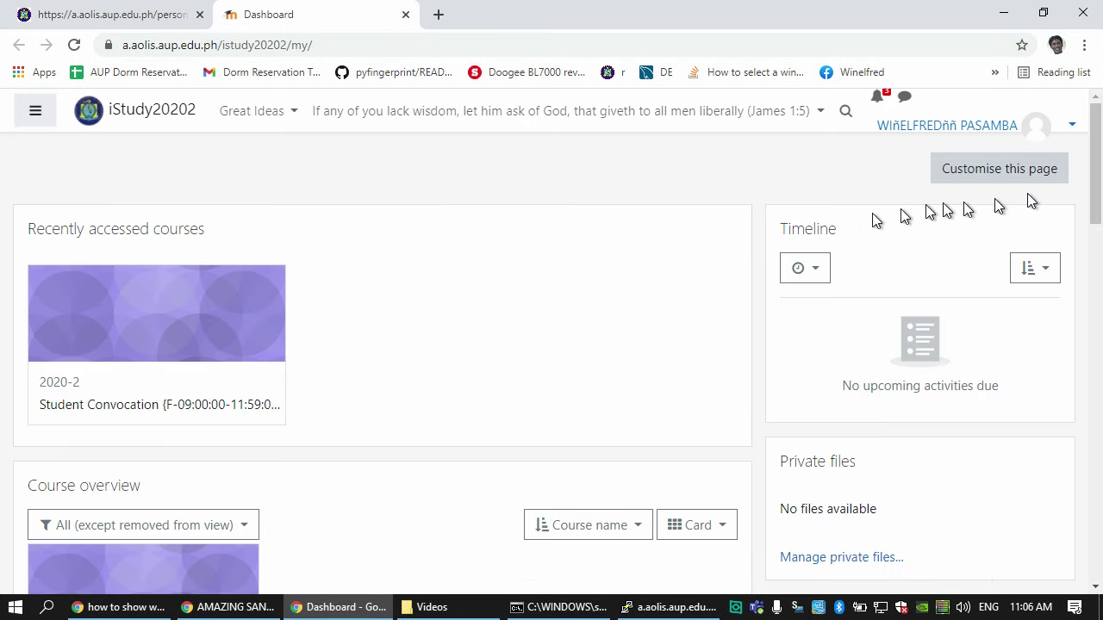
click(243, 404)
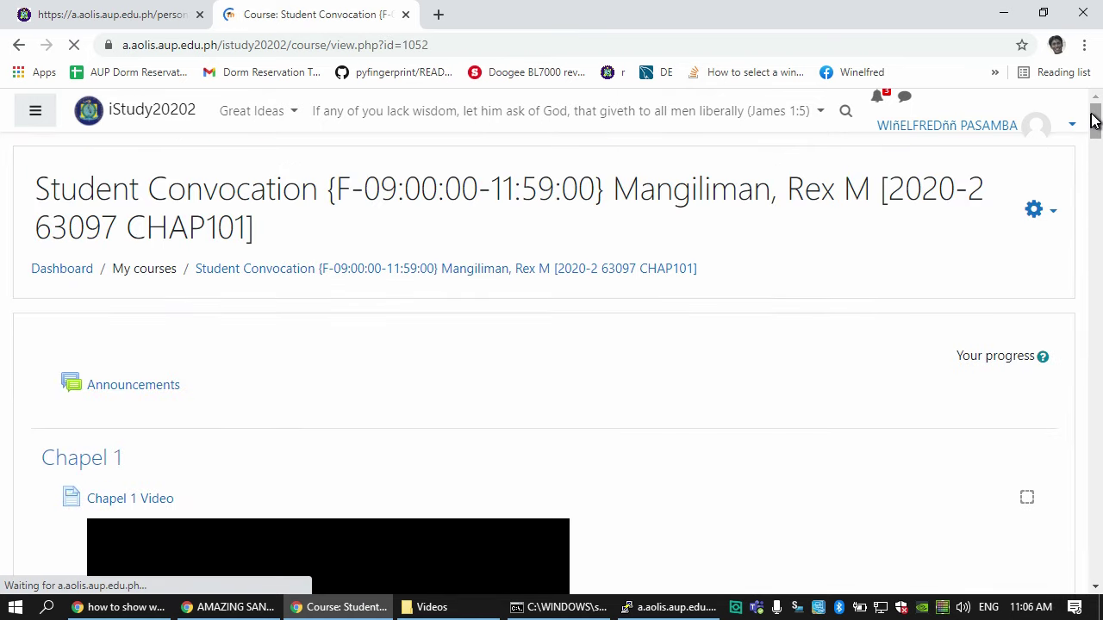
drag(1095, 120, 1059, 578)
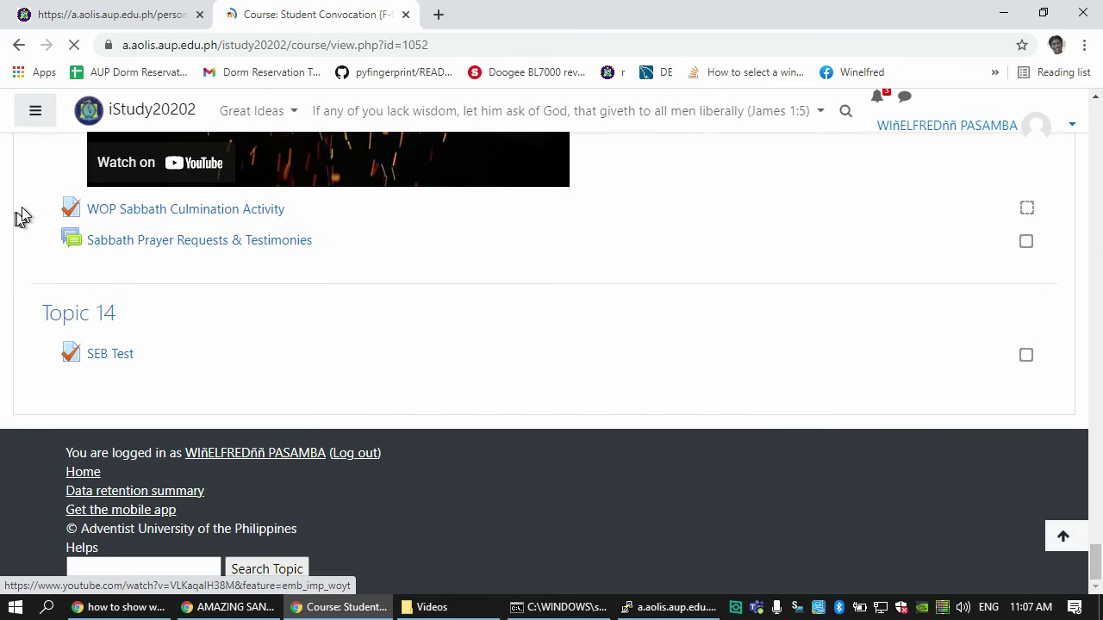
click(95, 353)
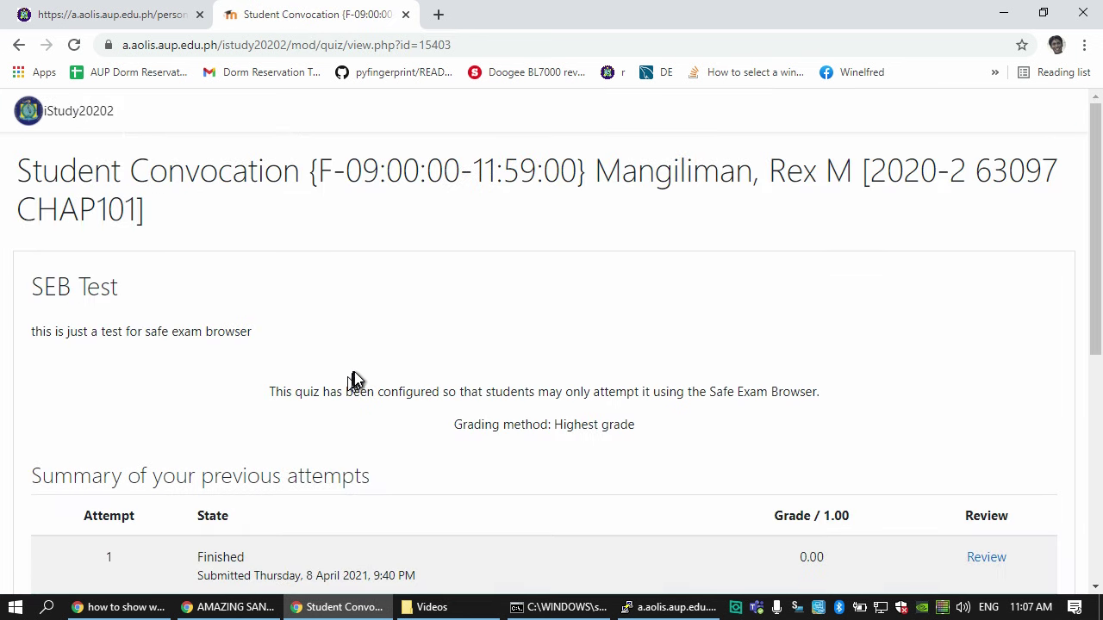
scroll(353, 379, down, 5)
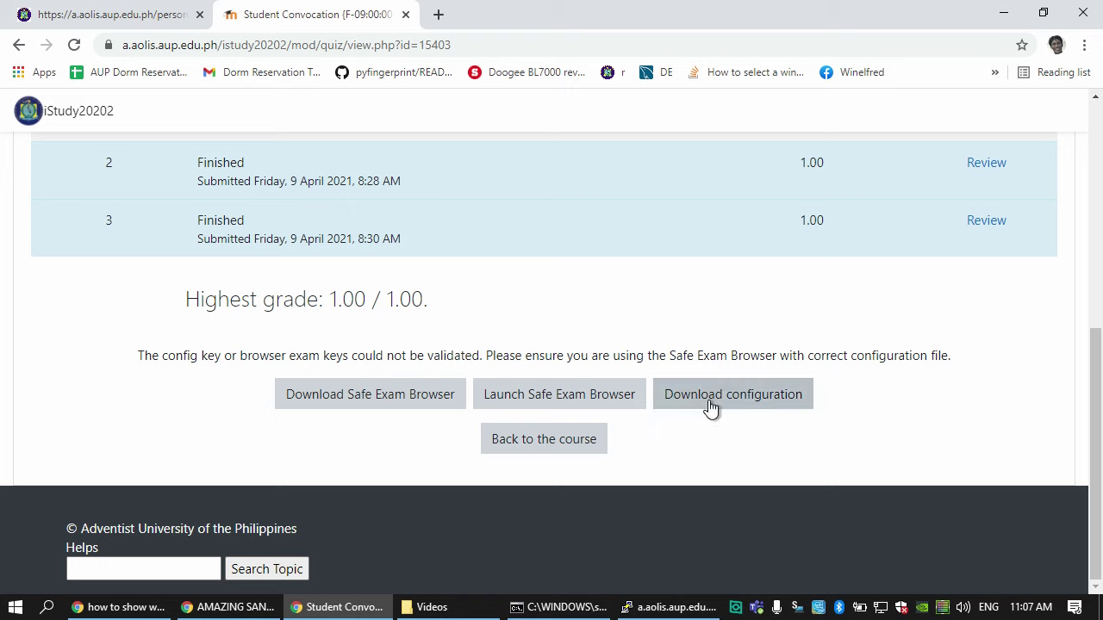
- Download Safe Exam Browser 3.1 for Windows from safeexambrowser.org
click(368, 392)
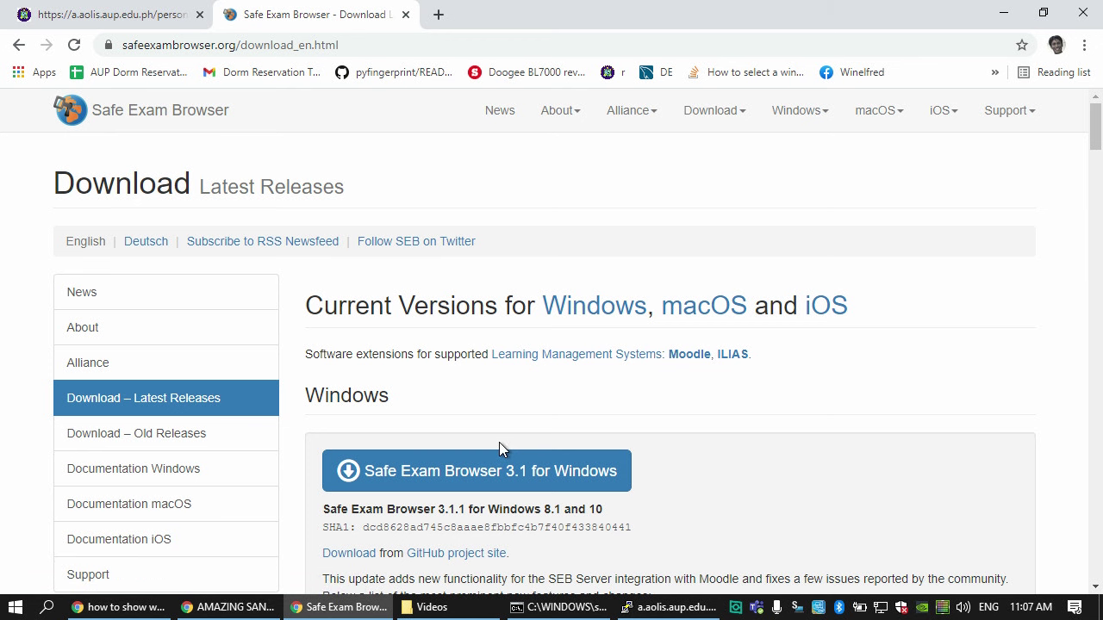
scroll(509, 439, down, 1)
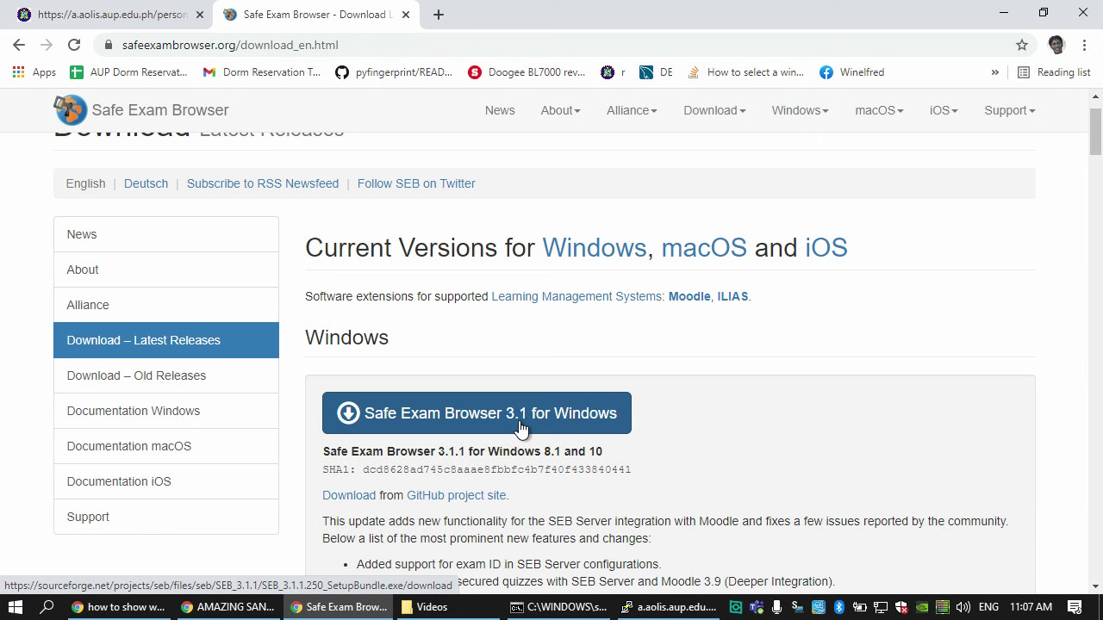
scroll(519, 428, down, 3)
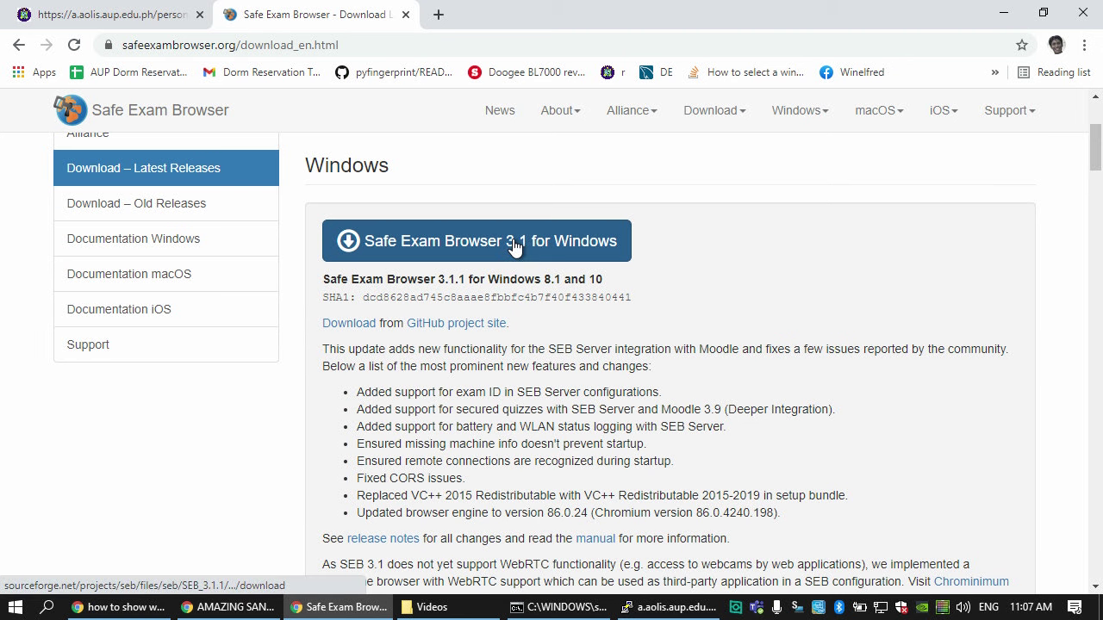
click(514, 246)
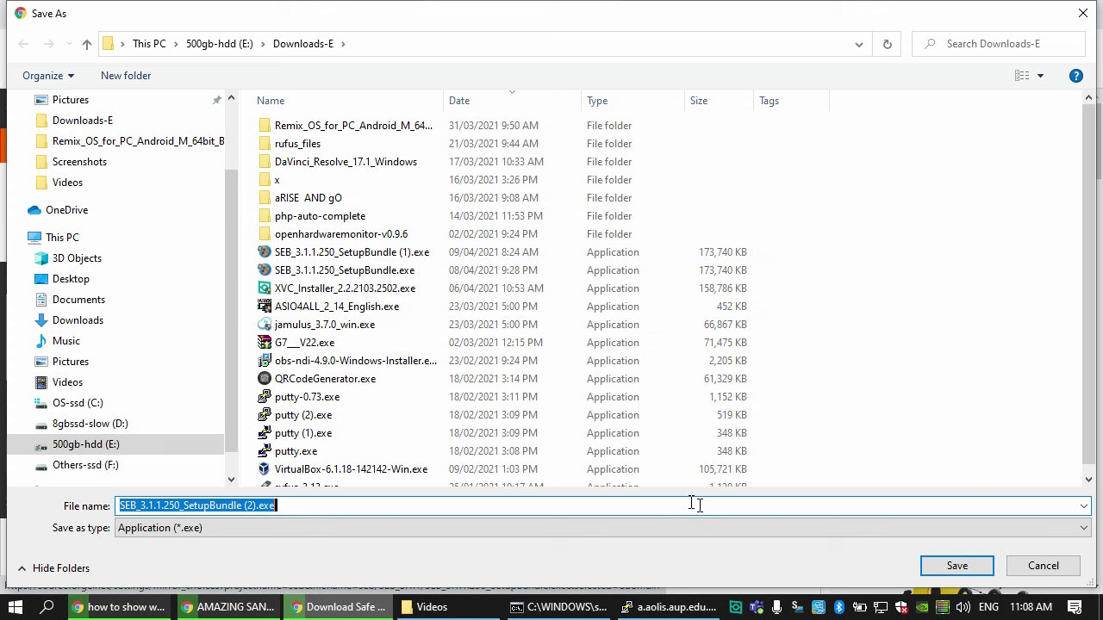
- Save SEB_3.1.1.250_SetupBundle (2).exe into Downloads-E and run it once downloaded
click(982, 565)
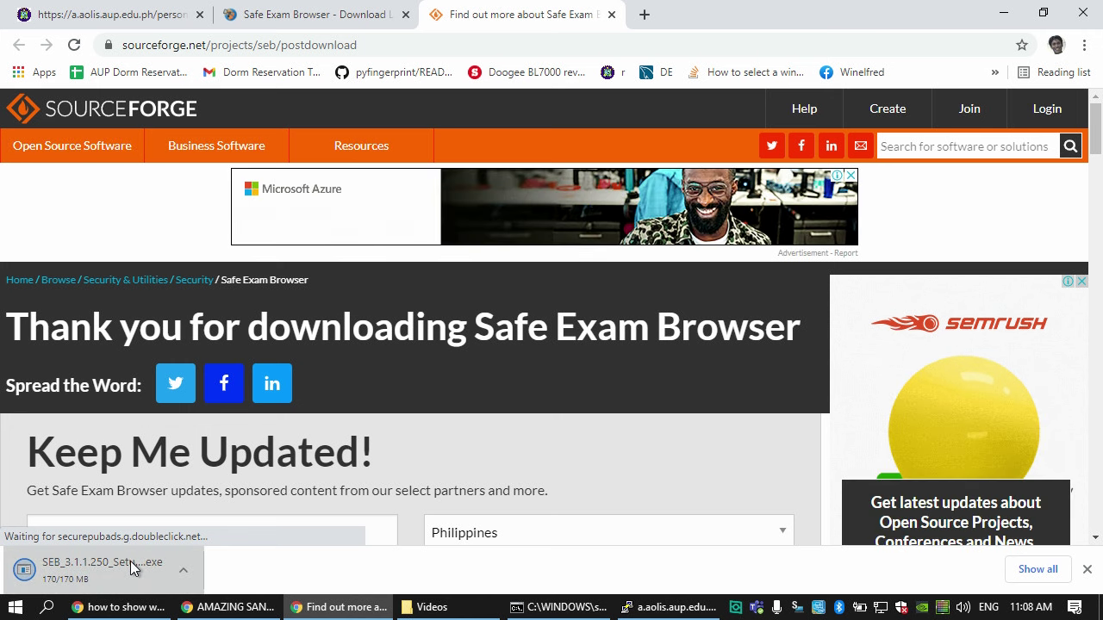
click(130, 561)
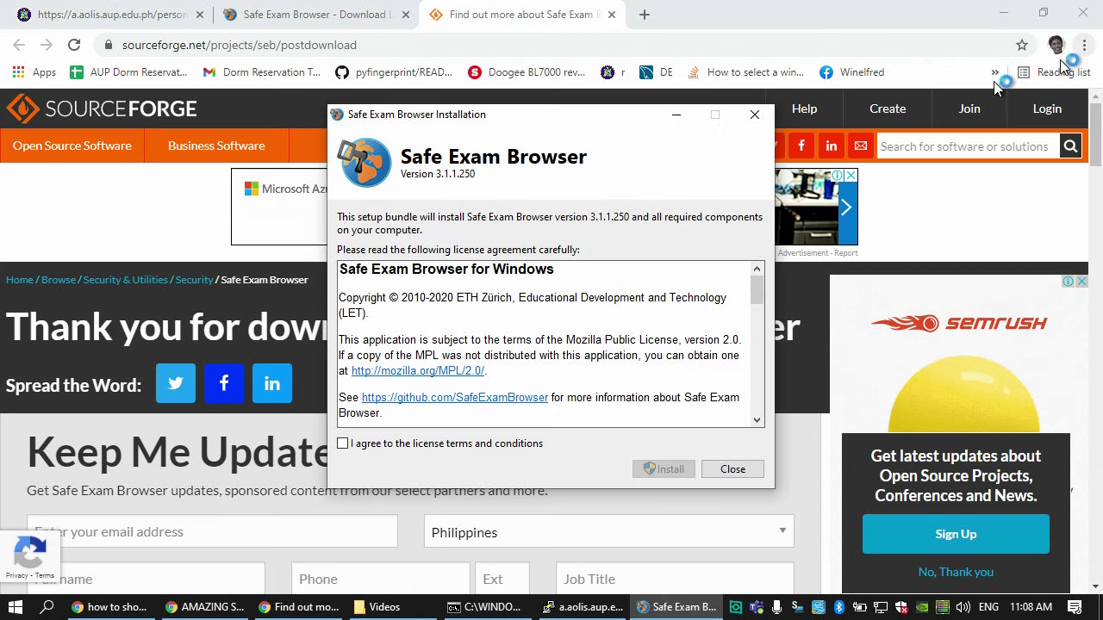
- Accept the license terms and install Safe Exam Browser 3.1.1.250, approving the administrator prompt
click(346, 444)
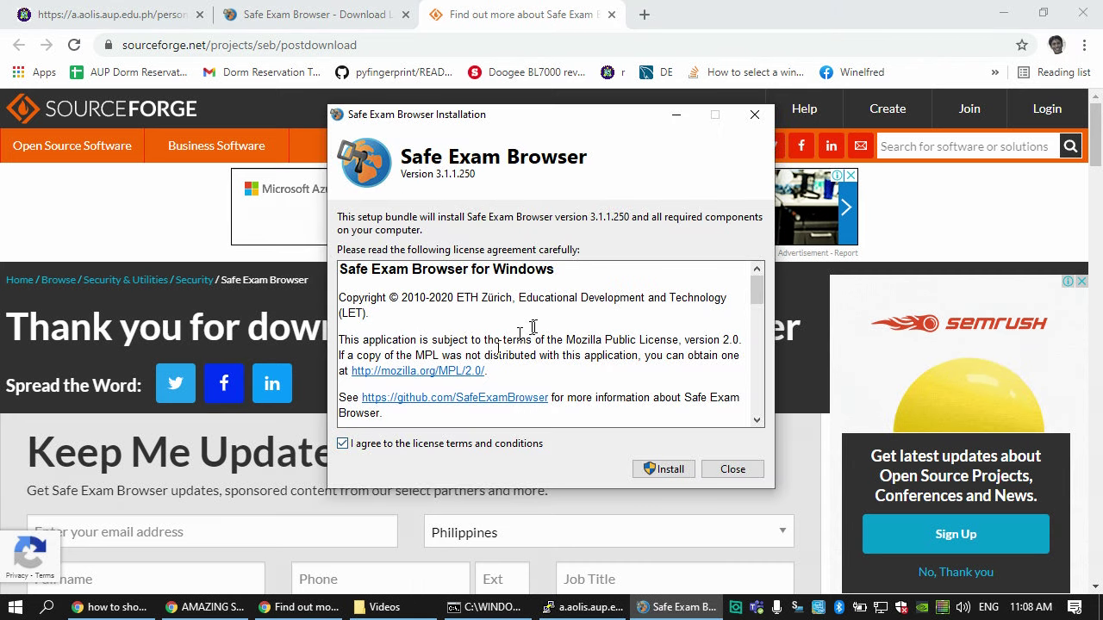
scroll(534, 327, down, 15)
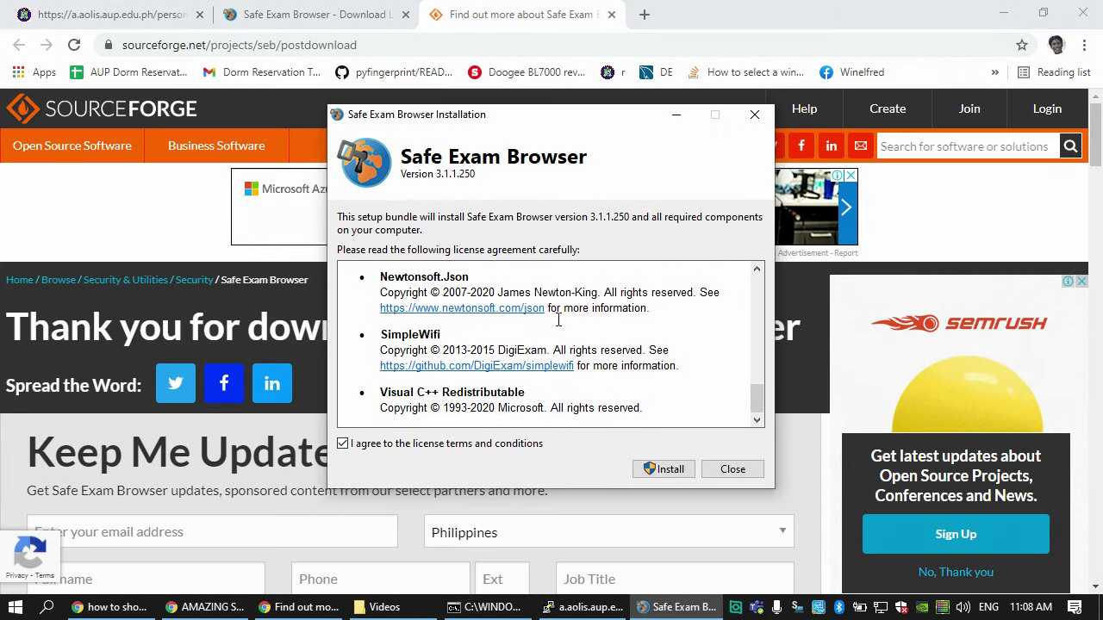
click(660, 469)
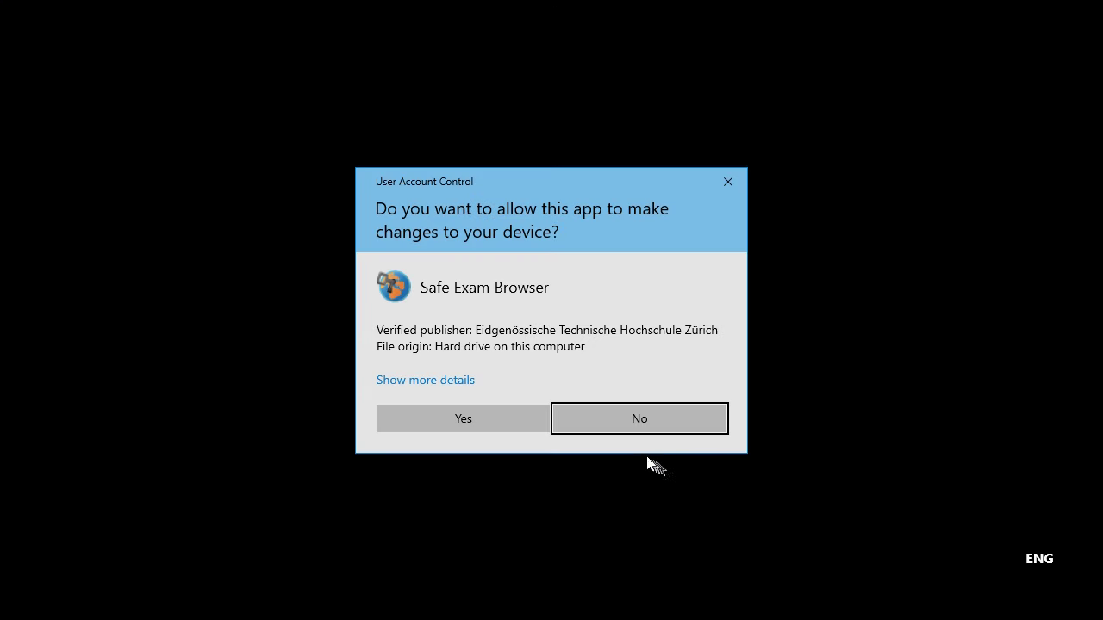
click(499, 420)
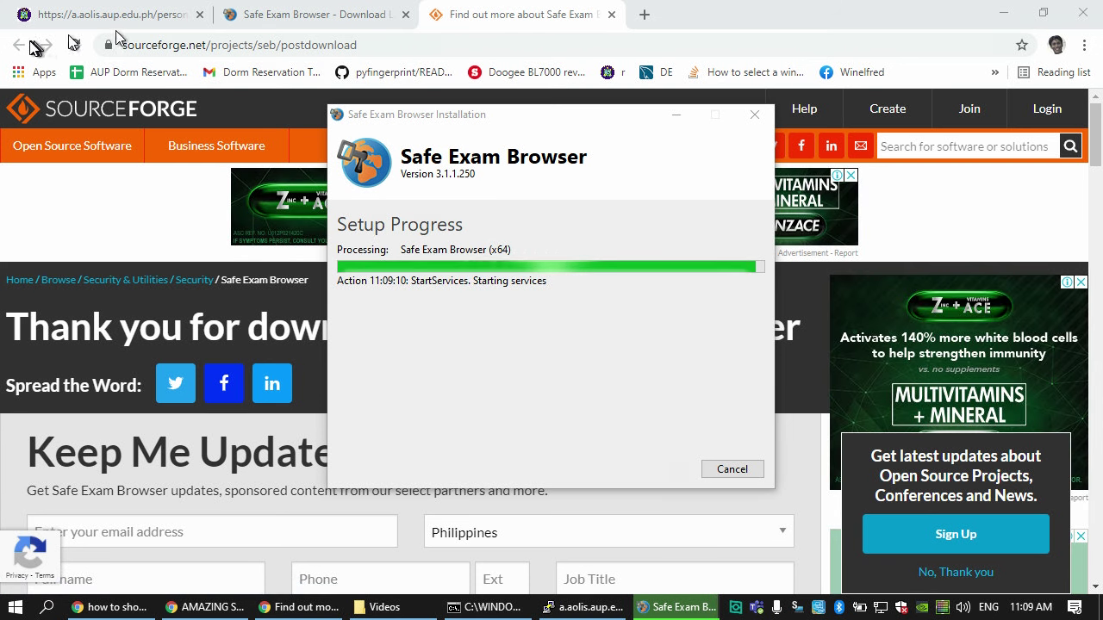
- Close the SourceForge tab, return to the SEB Test page, and close the completed installer
click(611, 15)
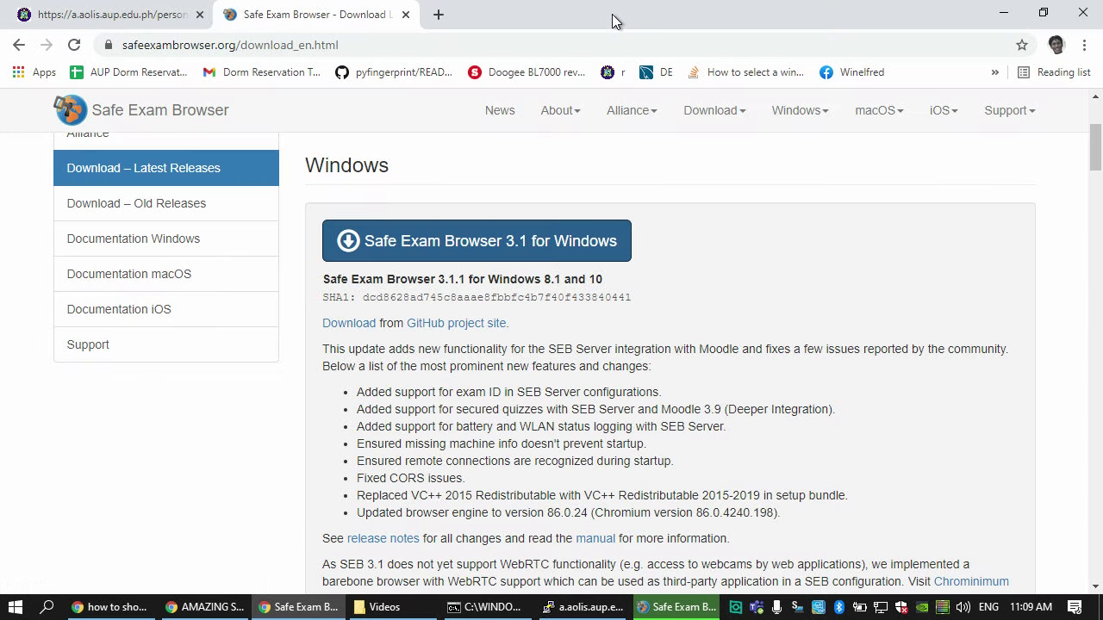
click(19, 48)
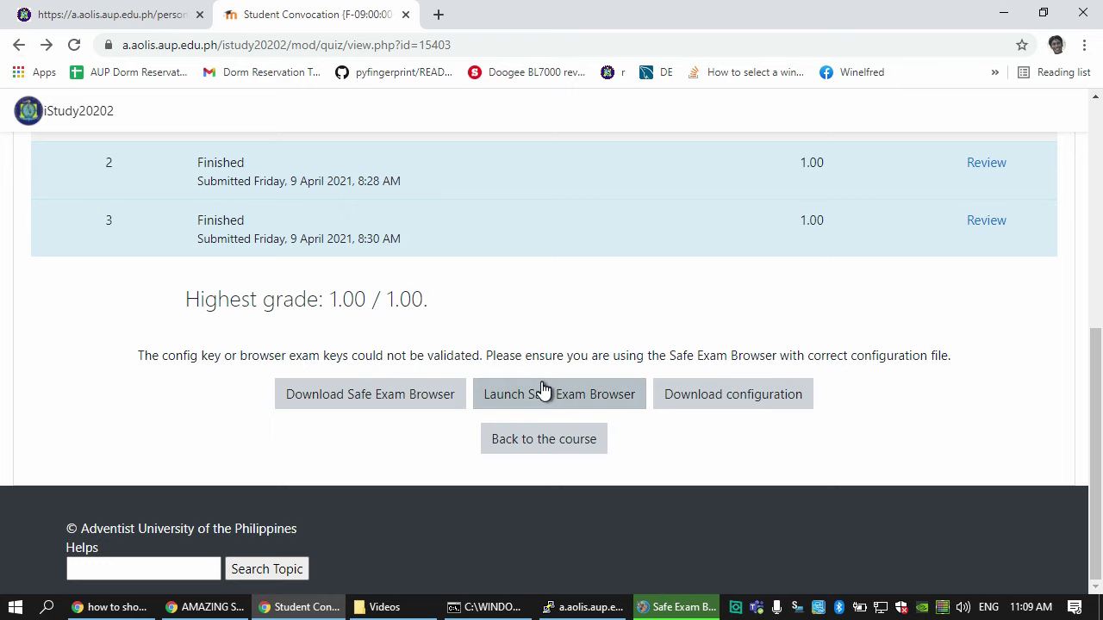
click(692, 607)
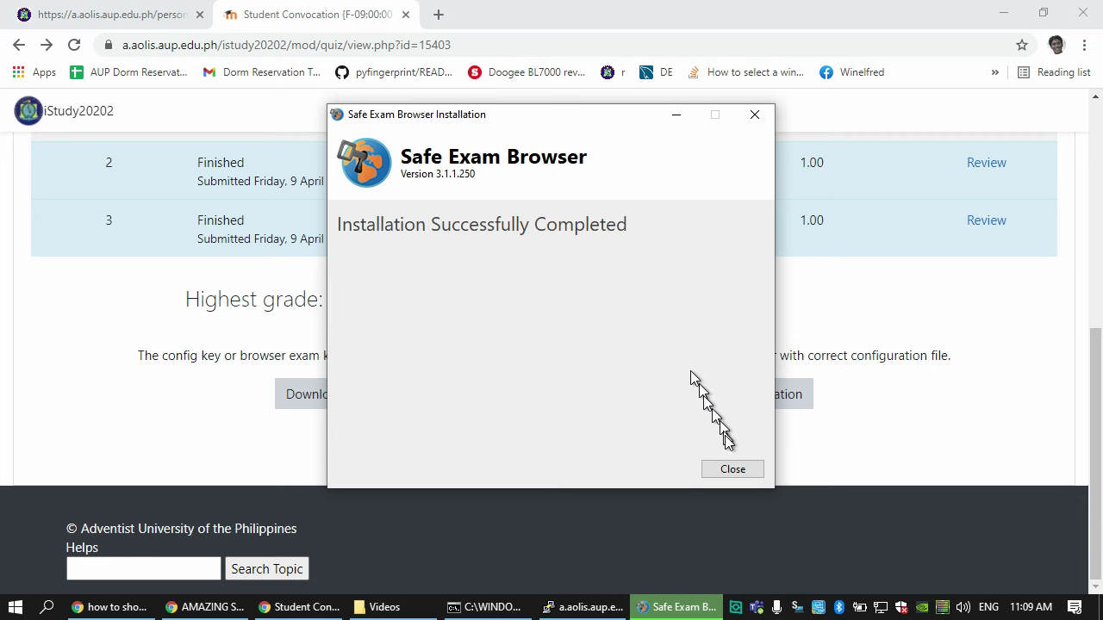
click(738, 474)
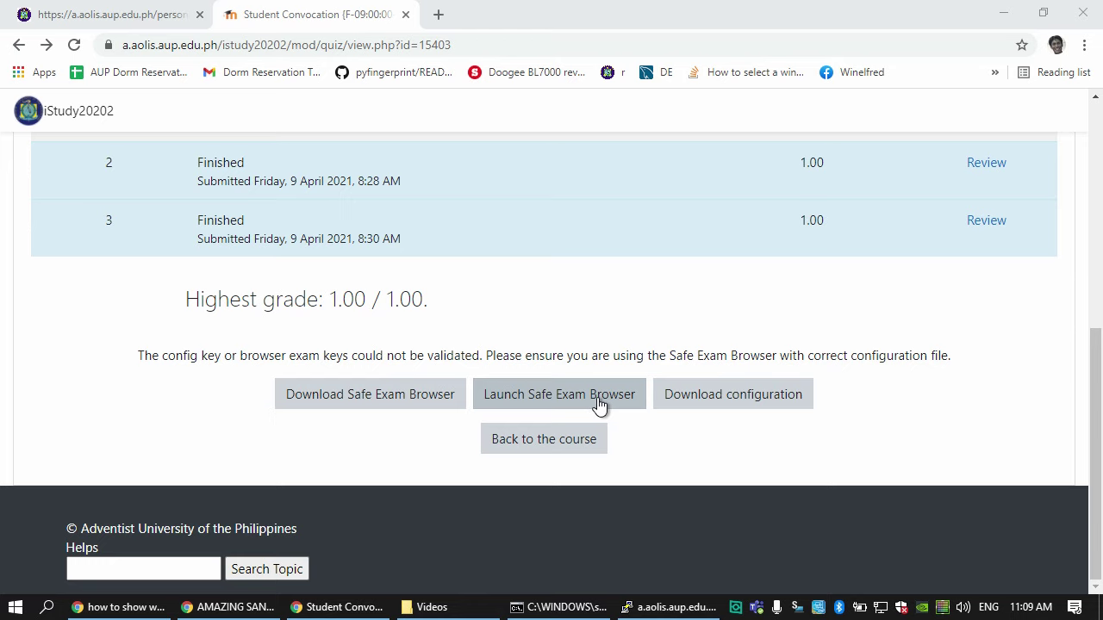
- Launch the quiz in Safe Exam Browser, sending anyway past the insecure-form warning
click(597, 399)
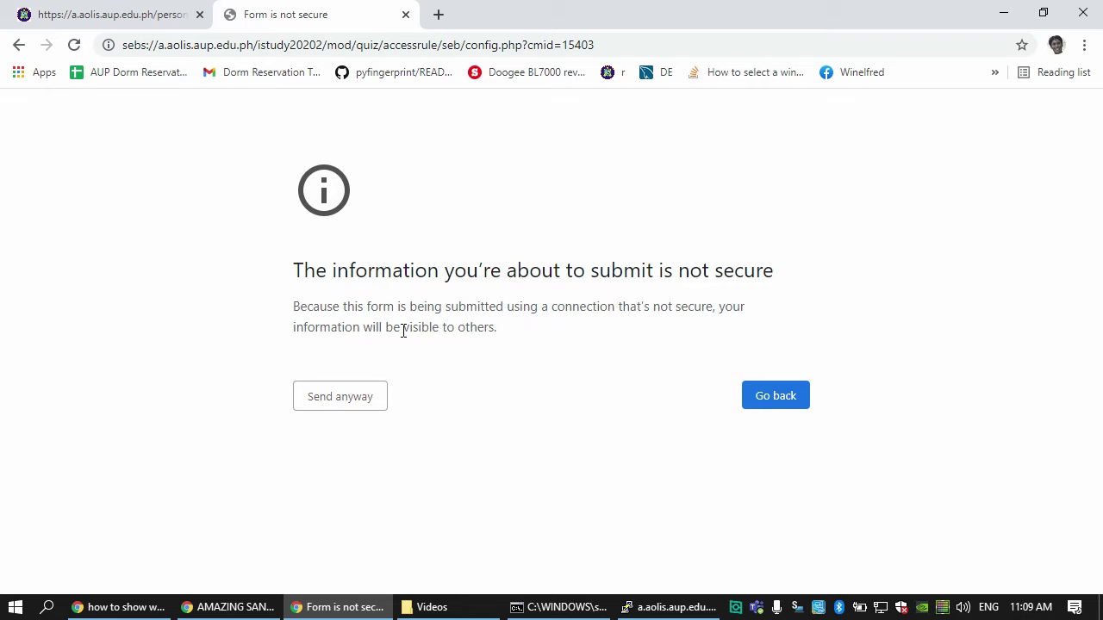
click(370, 401)
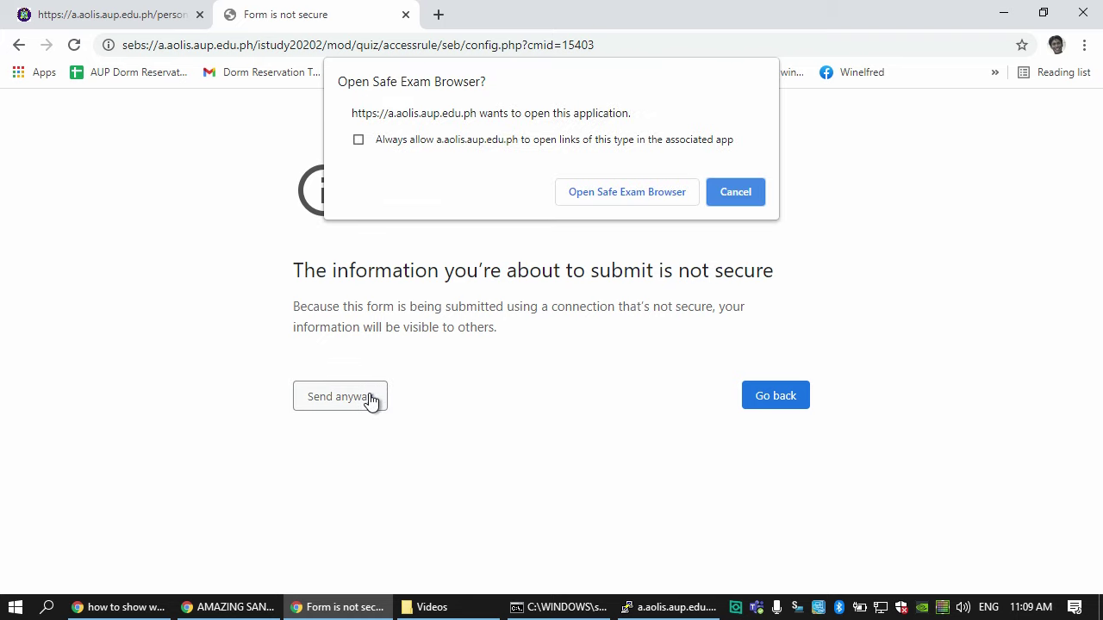
click(625, 192)
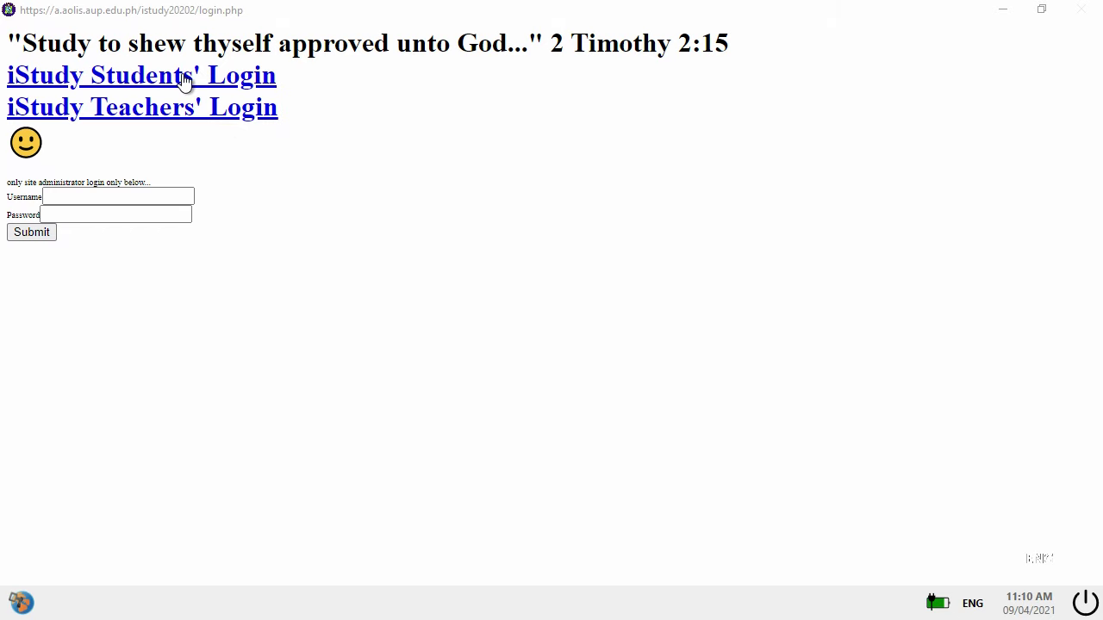
- Sign in to AOLIS Personal through the iStudy Students' Login with Student ID and password
click(184, 78)
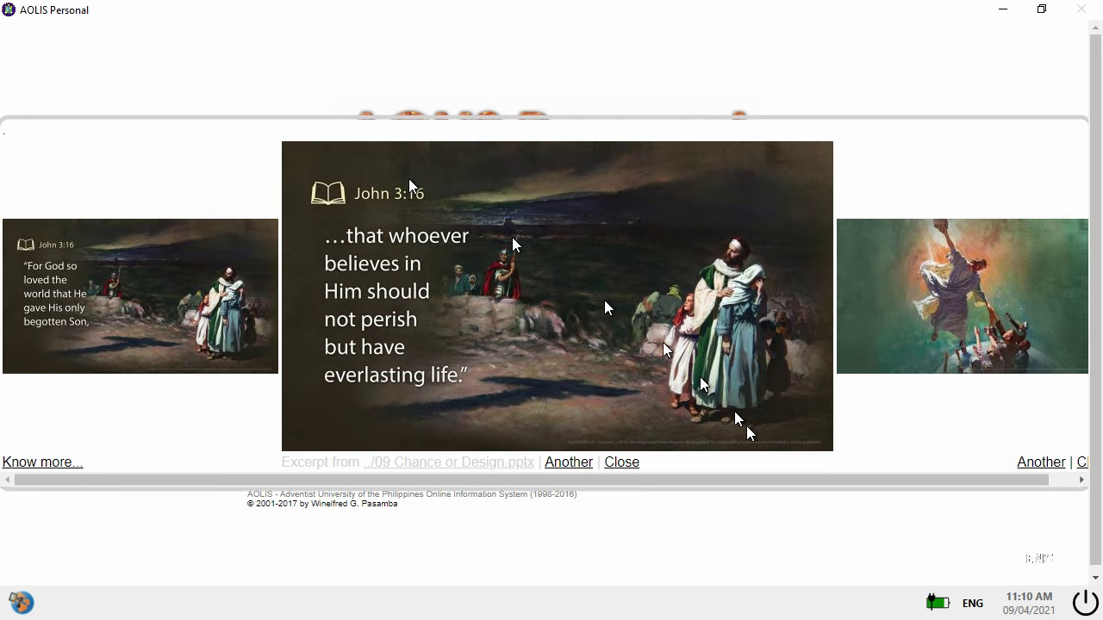
click(620, 463)
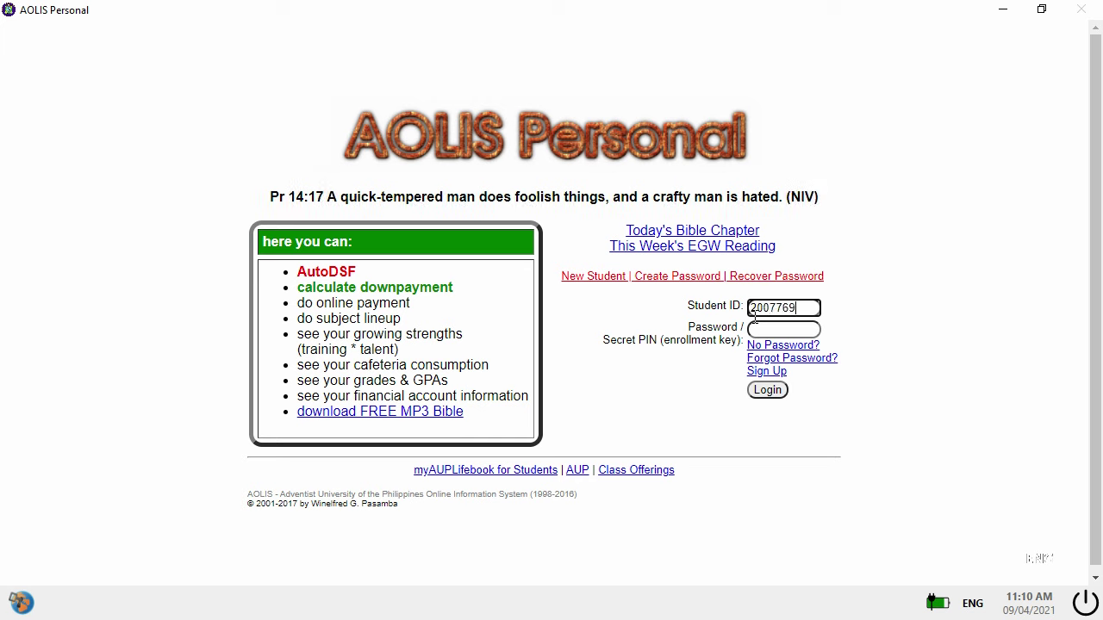
key(Tab)
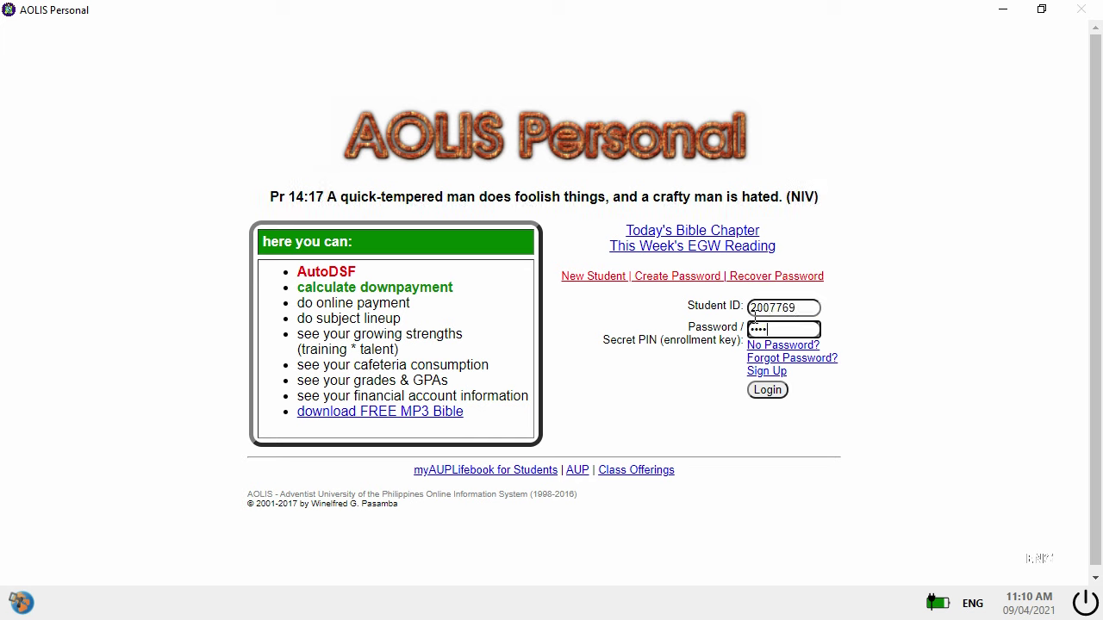
click(767, 390)
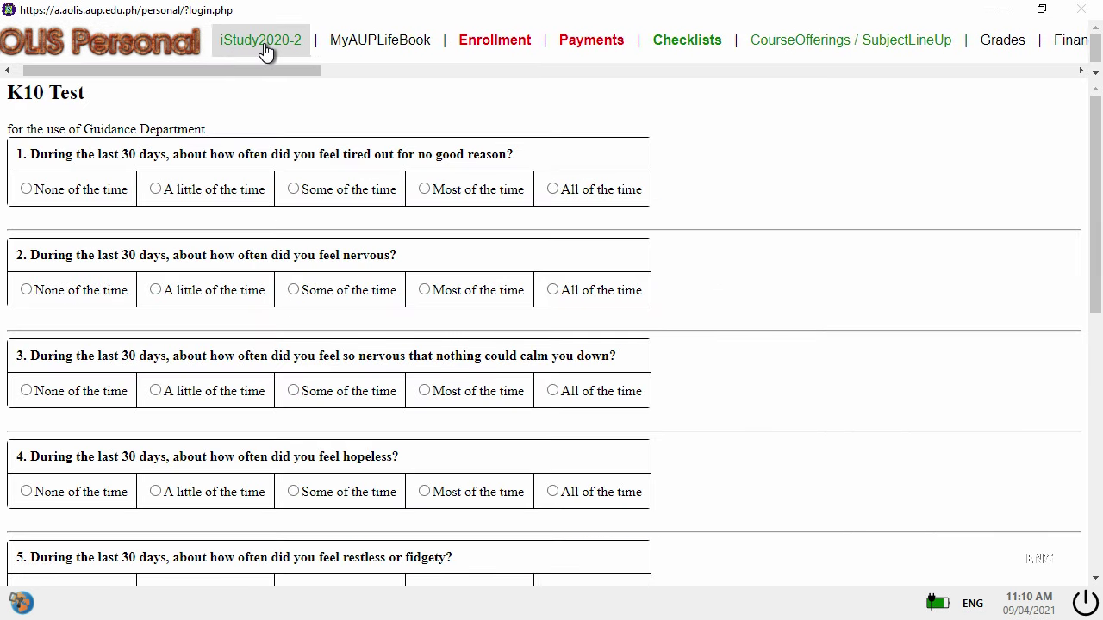
- Open iStudy 2020-2 in a widened window and enter the Student Convocation course
click(266, 50)
click(227, 196)
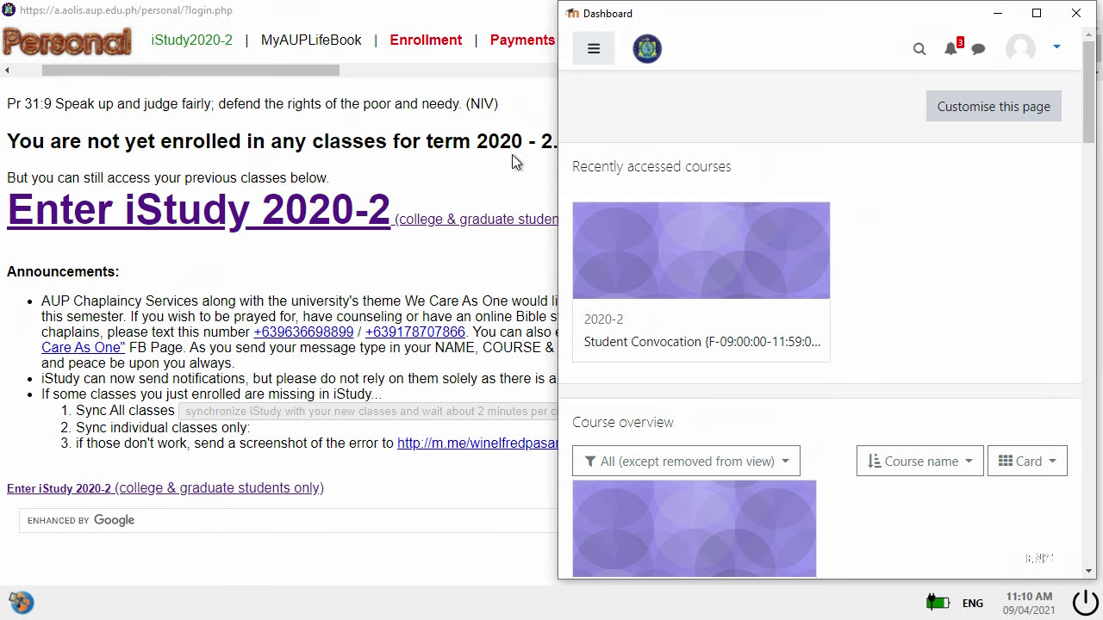
drag(560, 209, 352, 228)
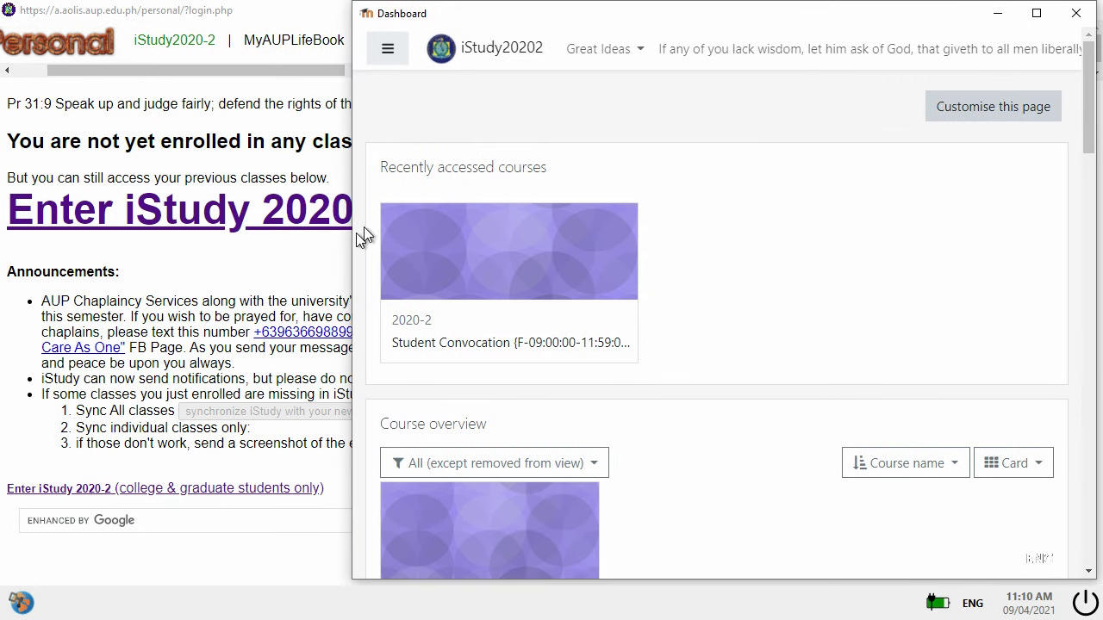
click(496, 343)
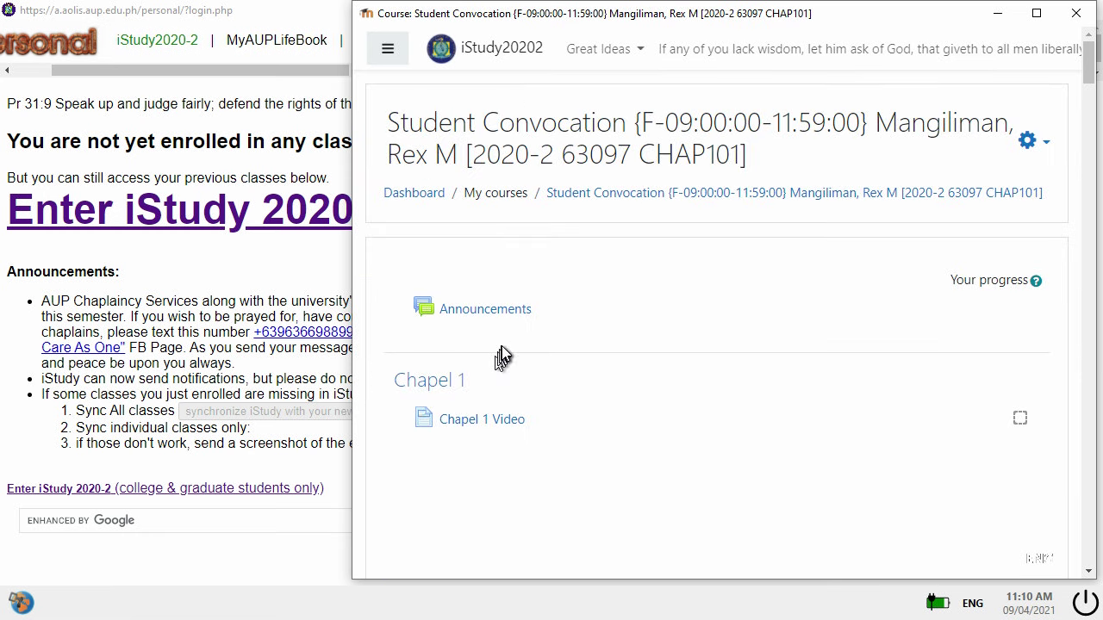
scroll(608, 337, down, 8)
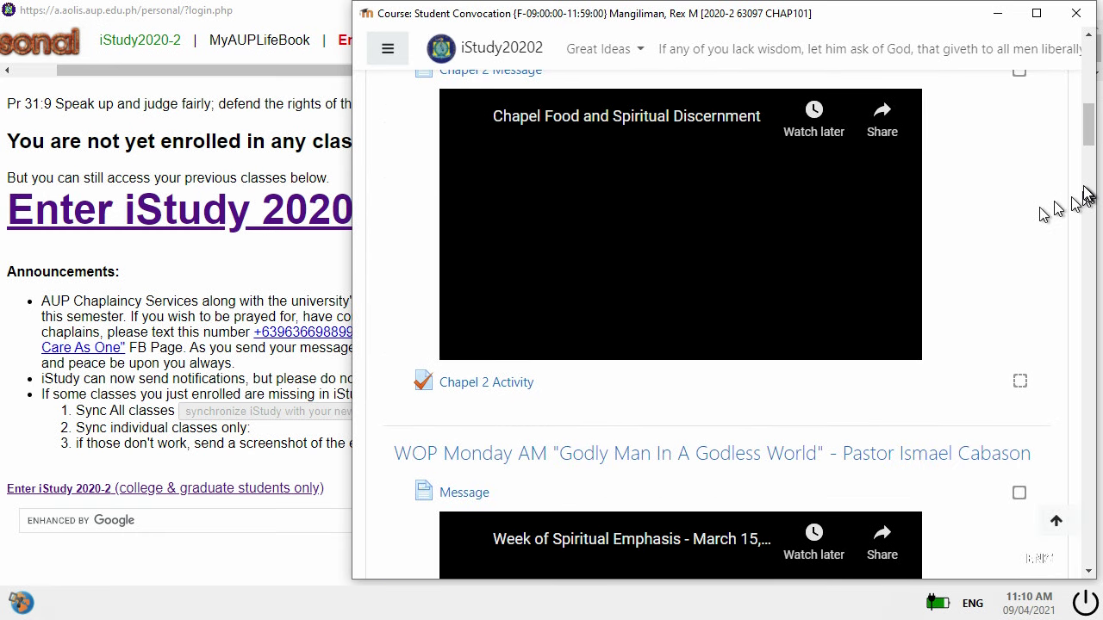
- Open SEB Test, dismiss the SEB session panel, and start a re-attempt
drag(1084, 209, 1084, 536)
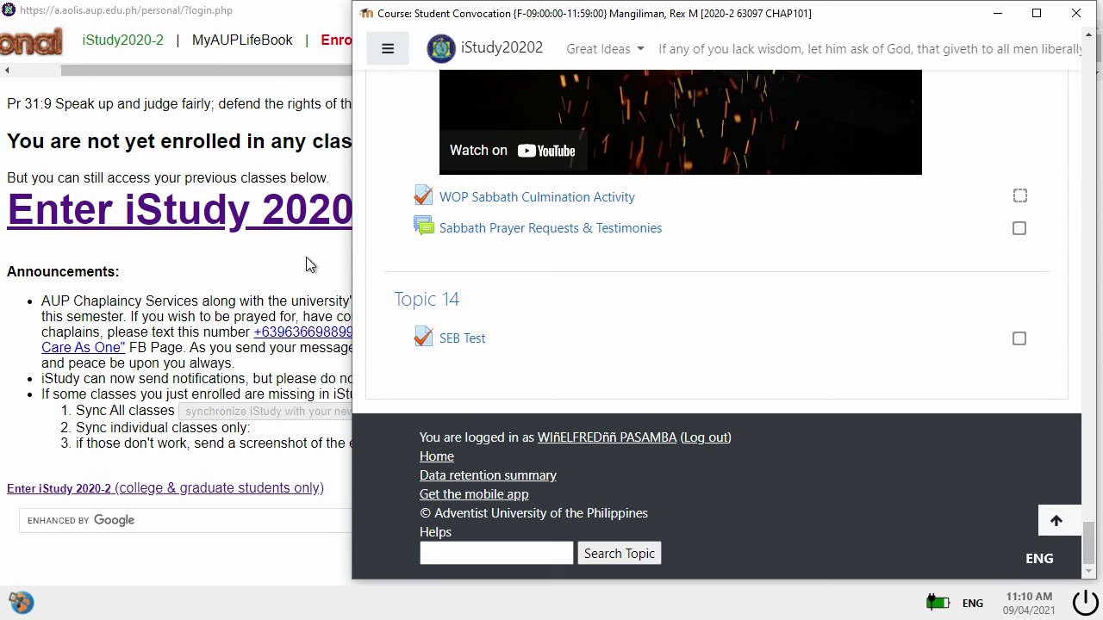
click(444, 345)
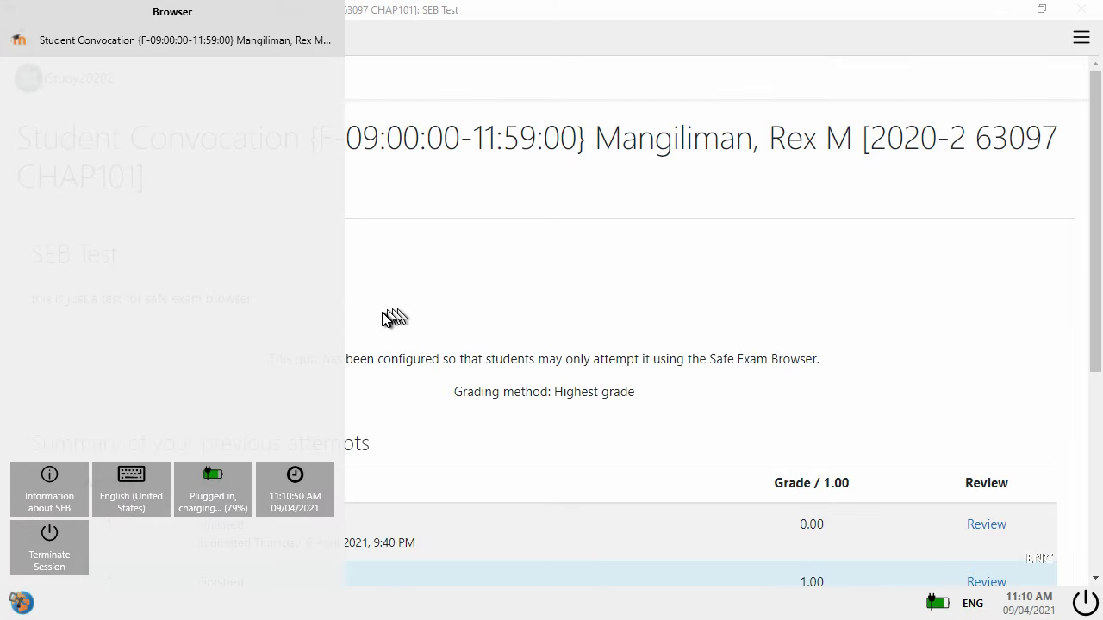
click(388, 317)
scroll(348, 422, down, 5)
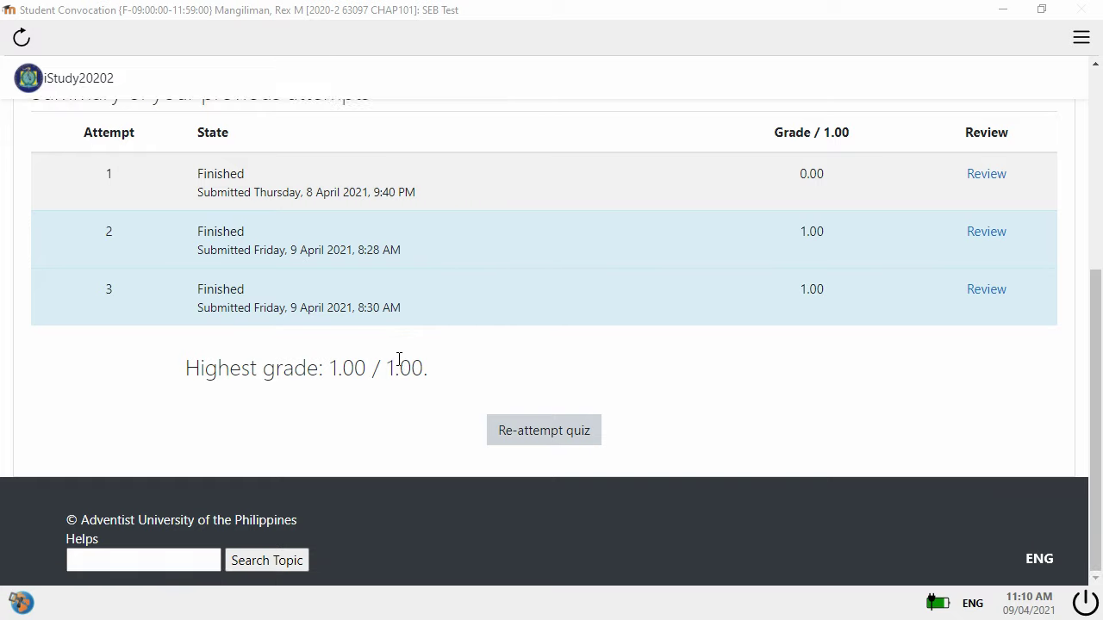
click(529, 438)
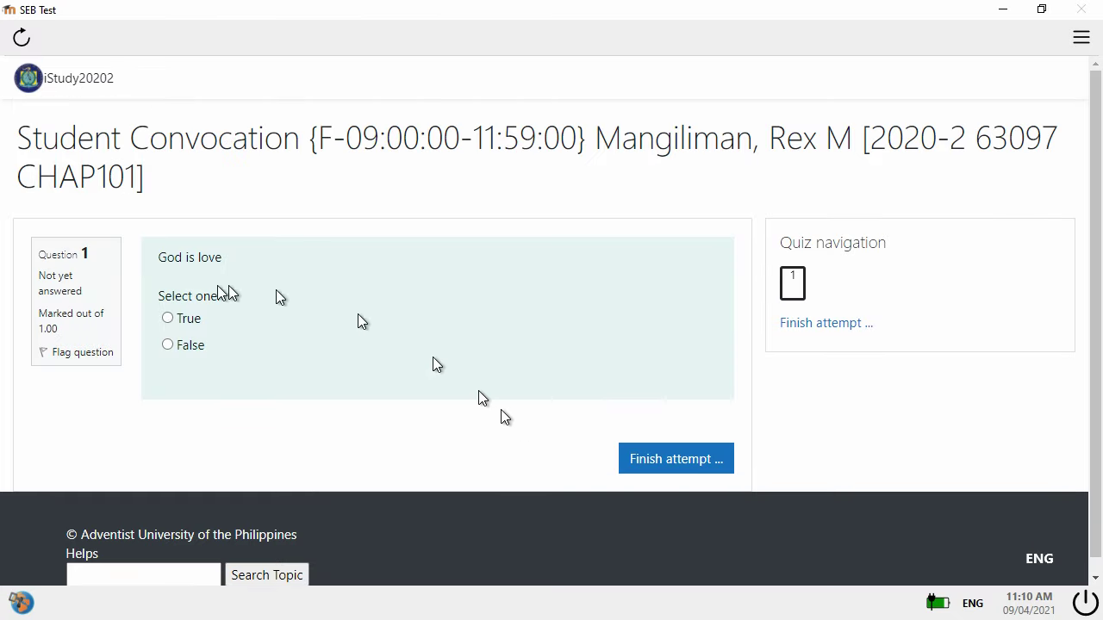
- Answer True, submit all and finish, then finish the review of the graded attempt
click(168, 319)
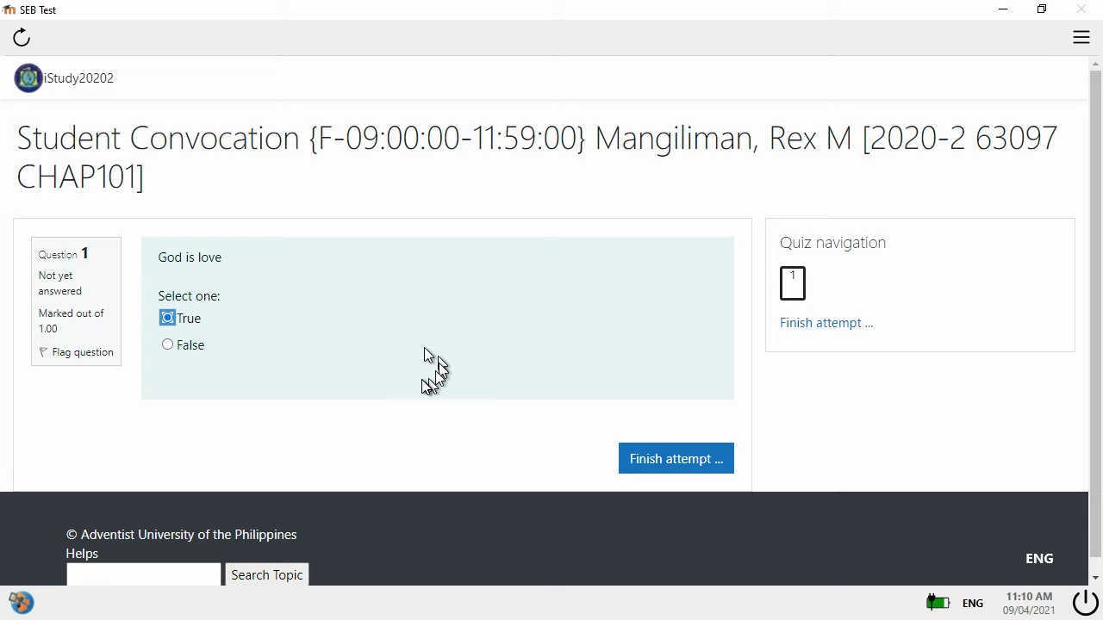
click(653, 462)
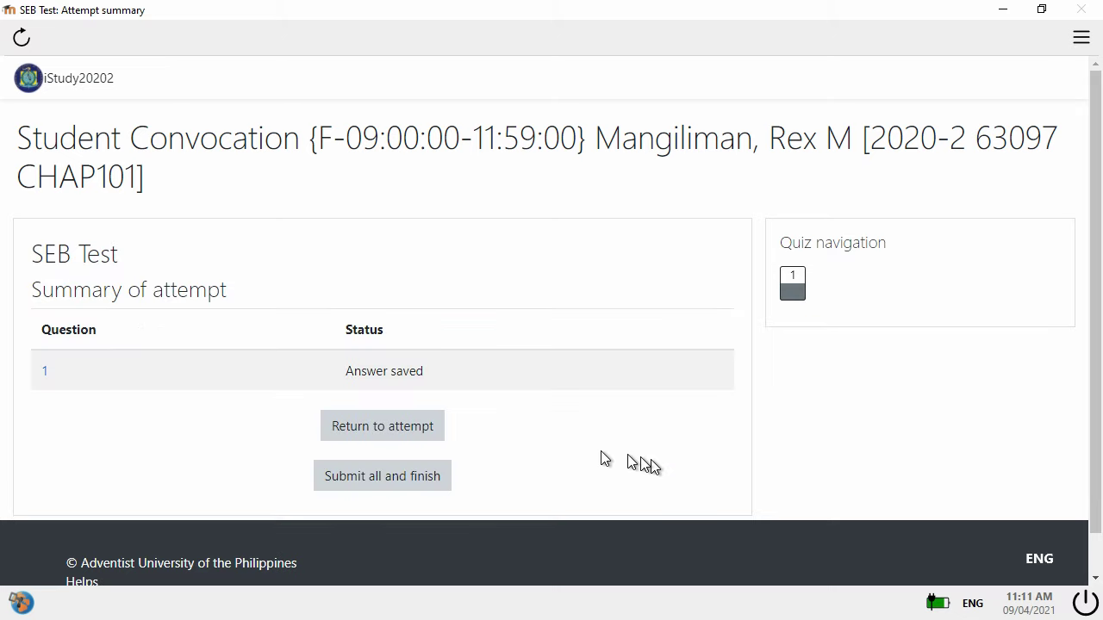
click(411, 474)
click(480, 446)
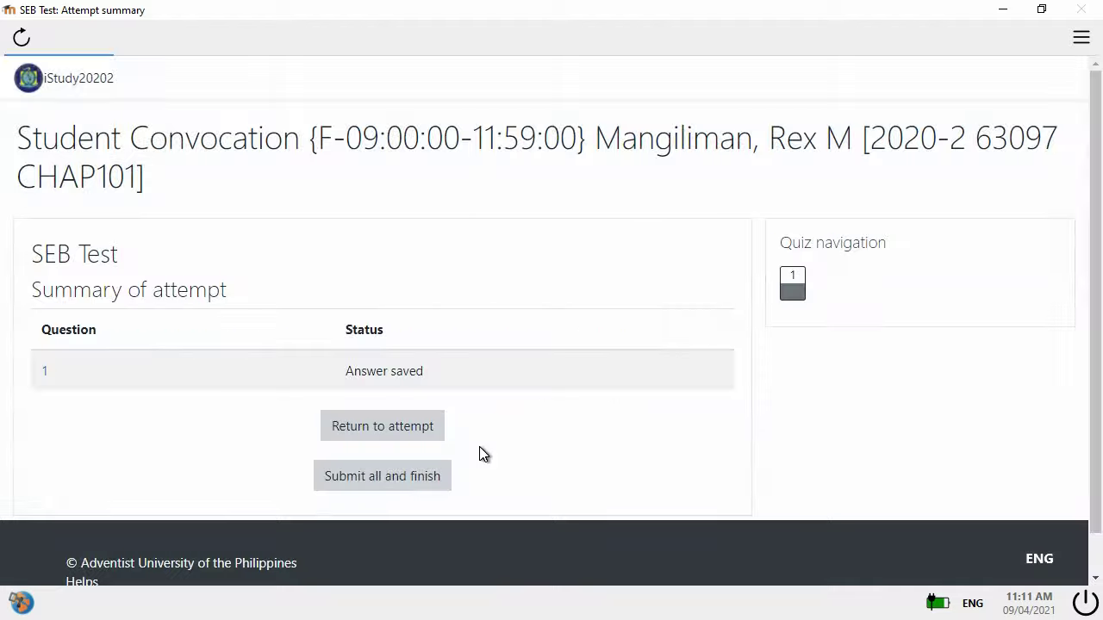
scroll(524, 362, down, 3)
scroll(524, 362, up, 3)
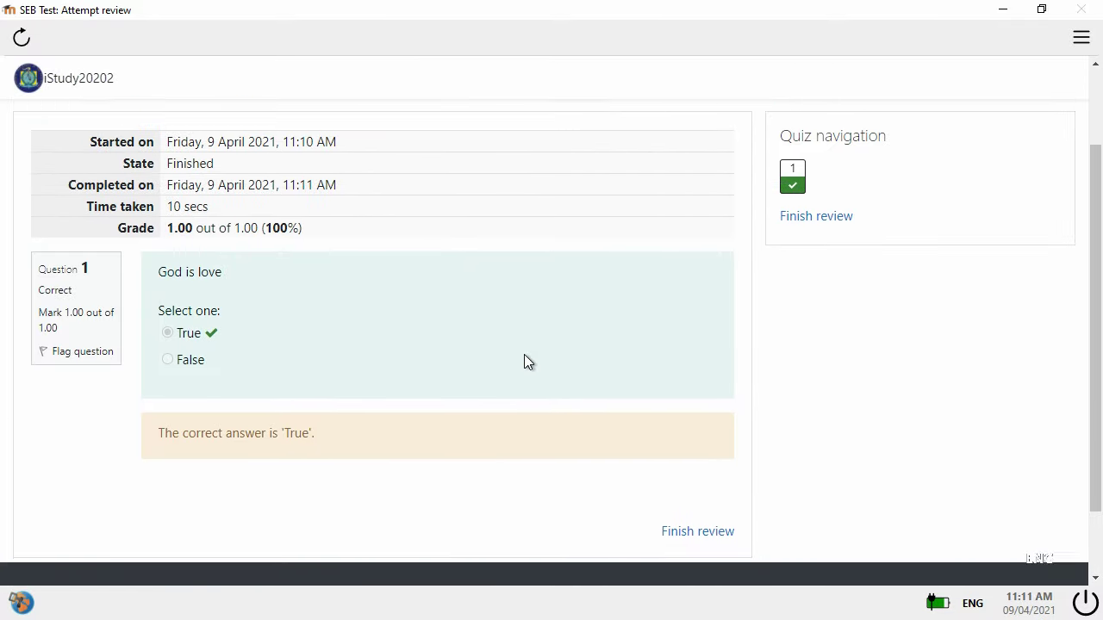
scroll(530, 357, down, 3)
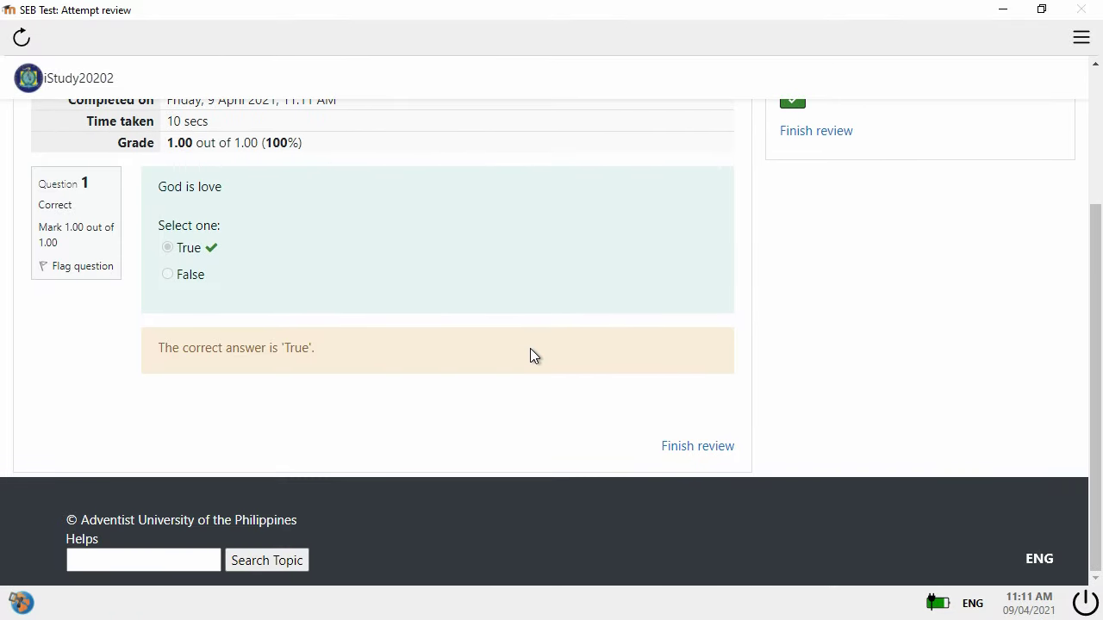
click(705, 446)
scroll(704, 435, down, 5)
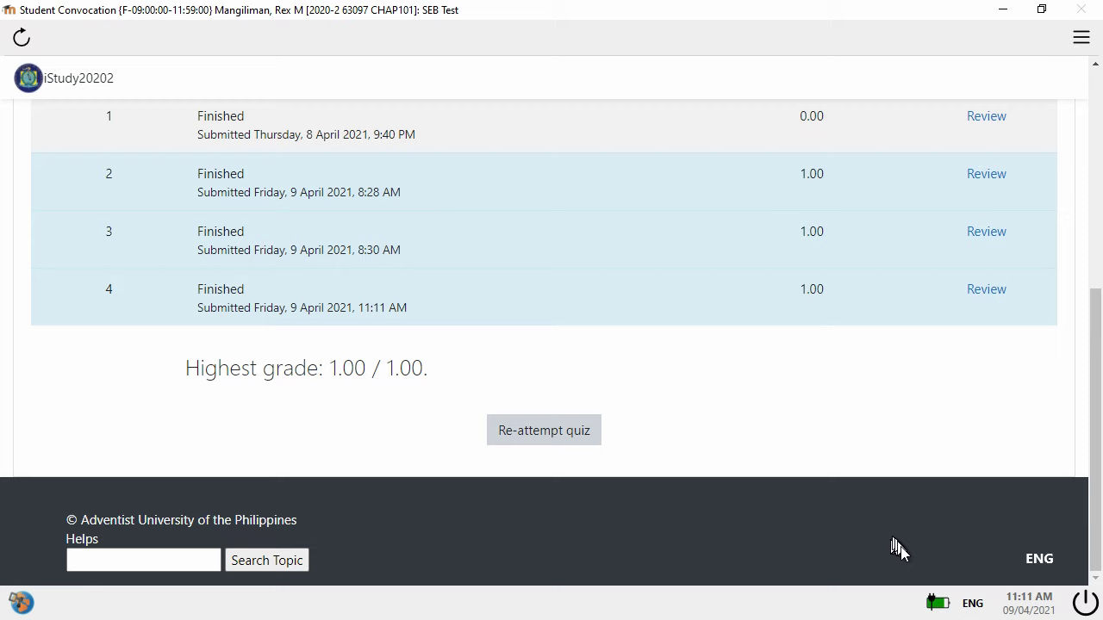
- Quit Safe Exam Browser and reload the quiz page so attempt 4 is listed
click(1087, 601)
click(544, 363)
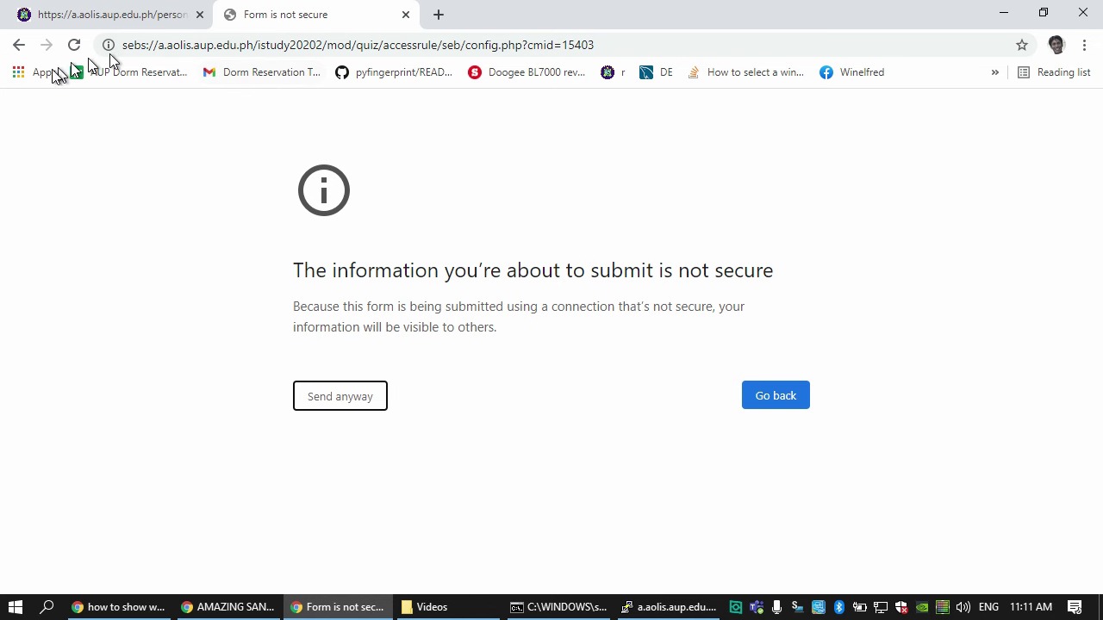
click(20, 47)
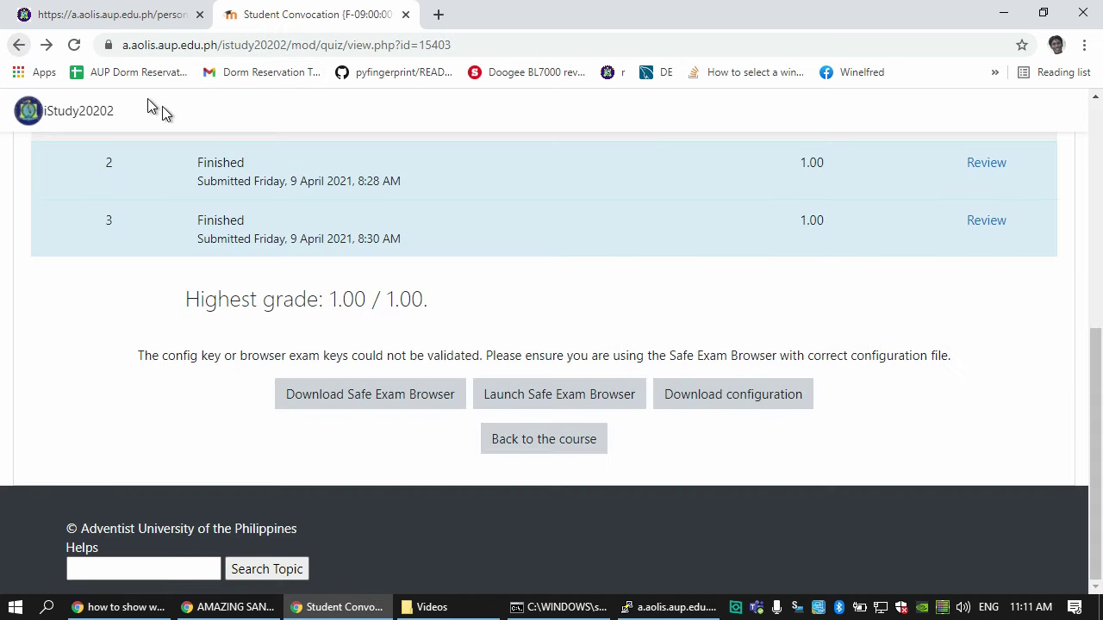
click(75, 45)
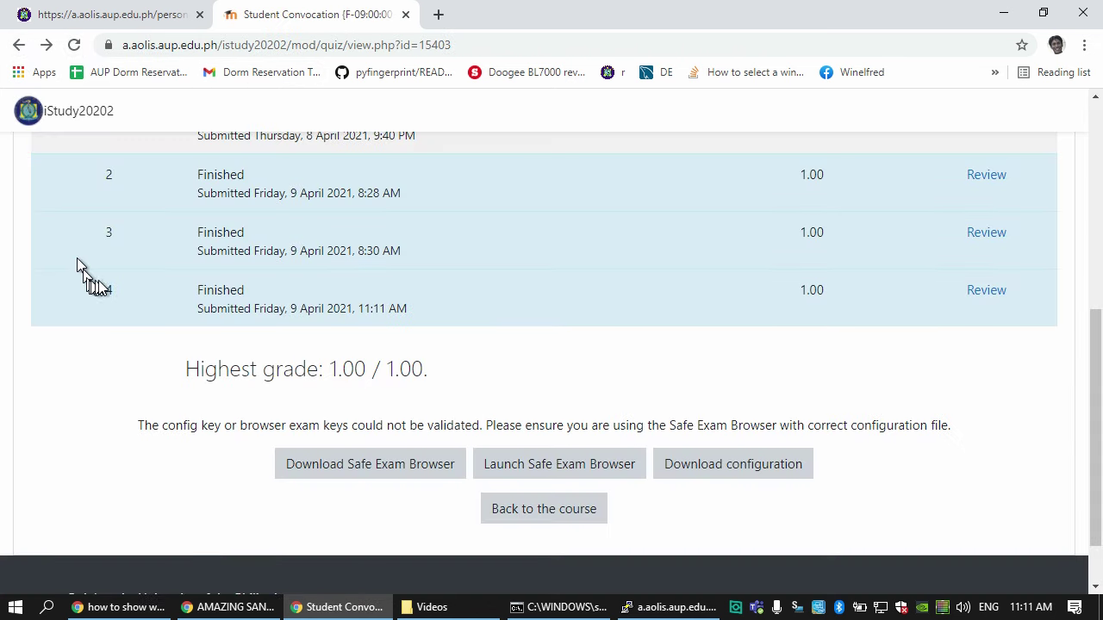
- Download the quiz's Safe Exam Browser configuration and save it as config (4).seb
scroll(130, 276, up, 1)
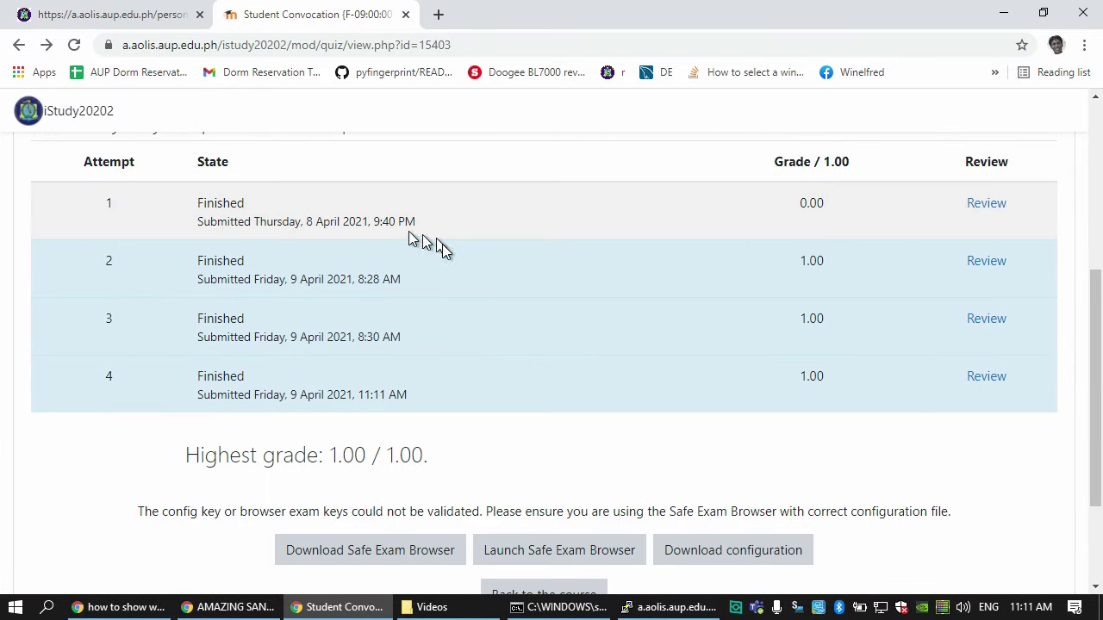
scroll(456, 234, down, 1)
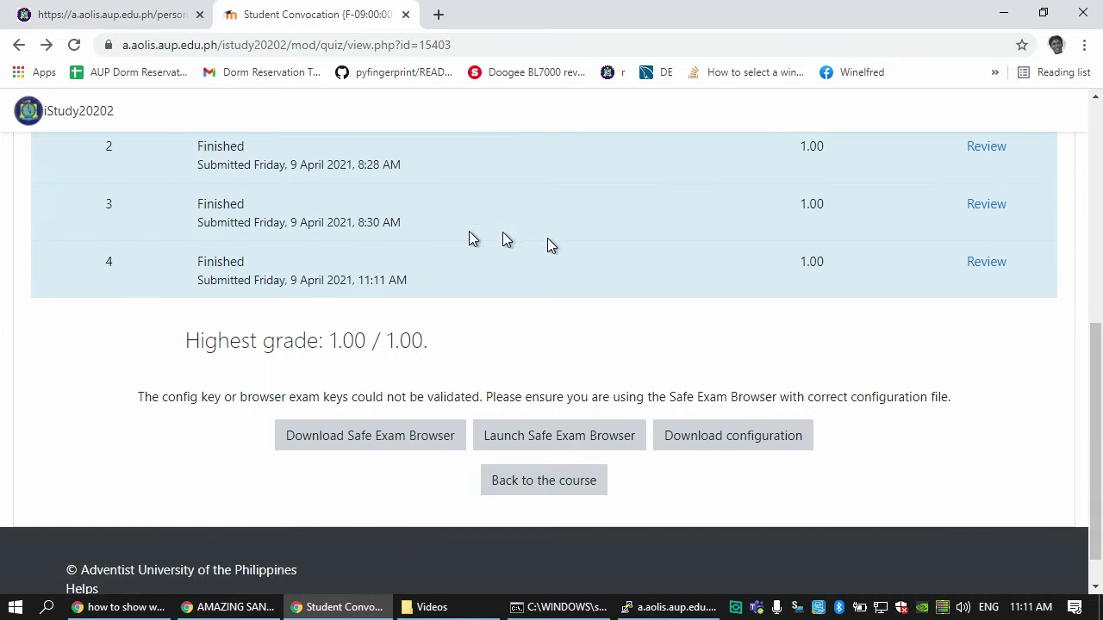
click(706, 438)
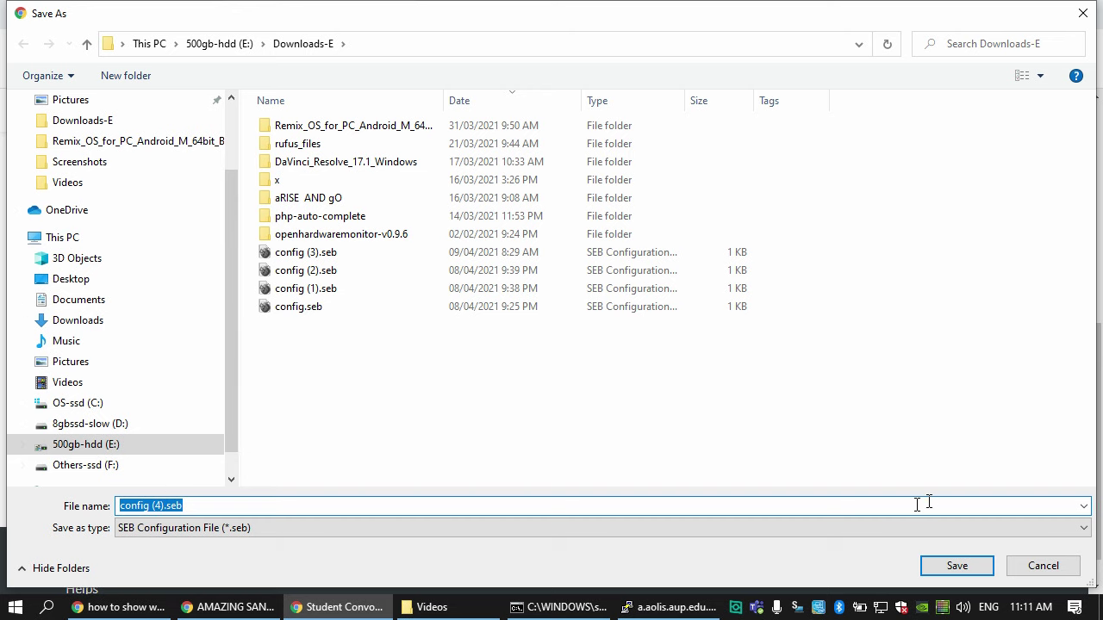
click(982, 560)
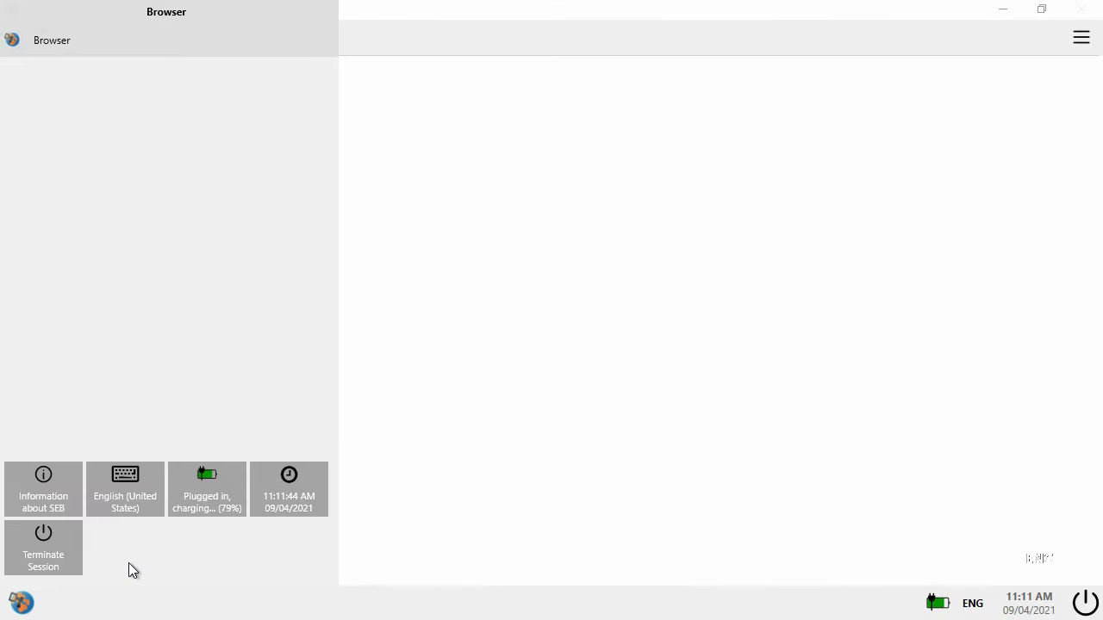
- Log in through iStudy Students' Login with the student ID and password, entering iStudy 2020-2
click(431, 312)
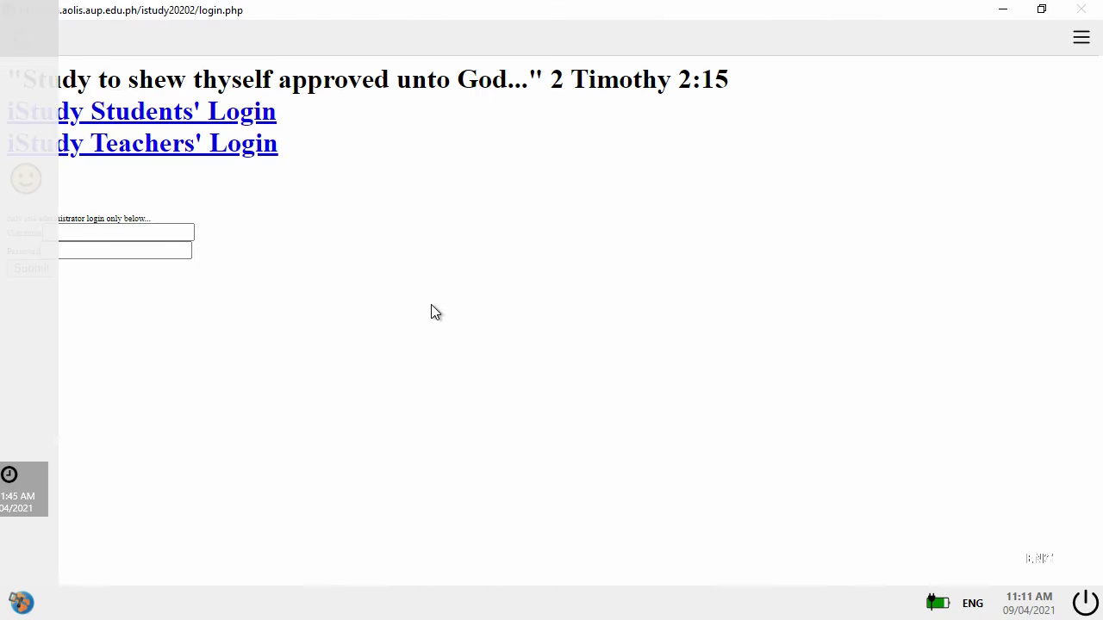
click(158, 111)
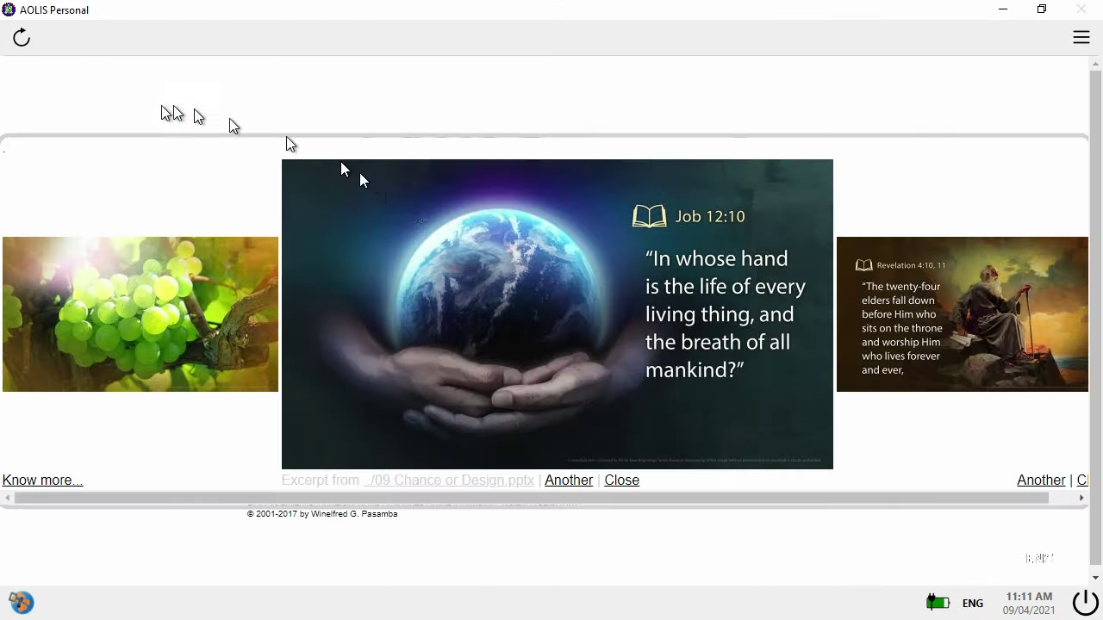
click(625, 483)
click(800, 325)
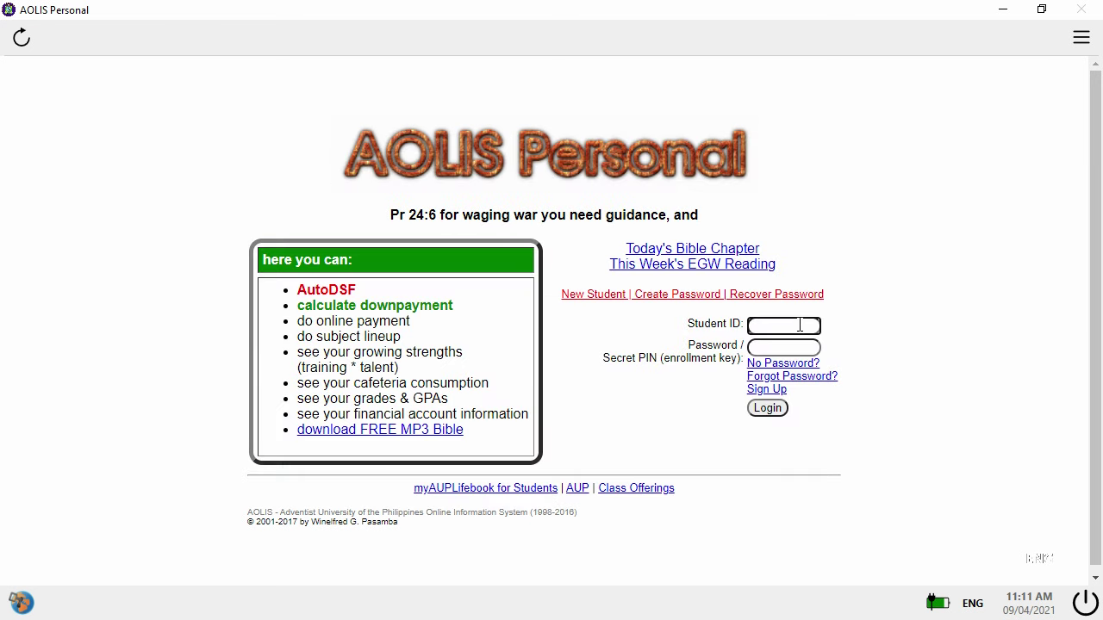
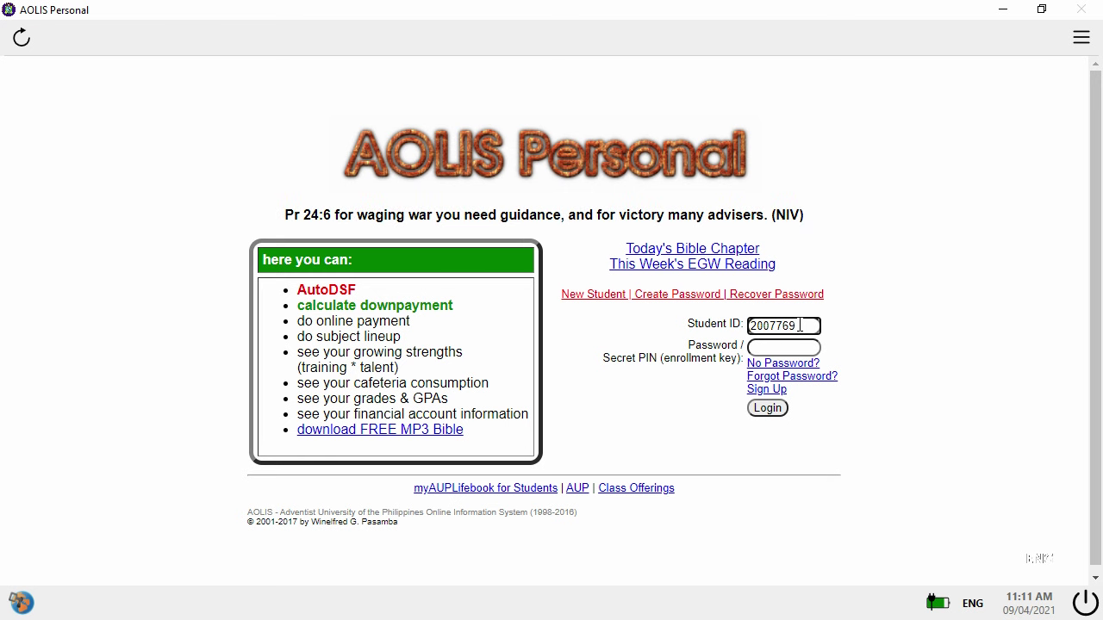
key(Tab)
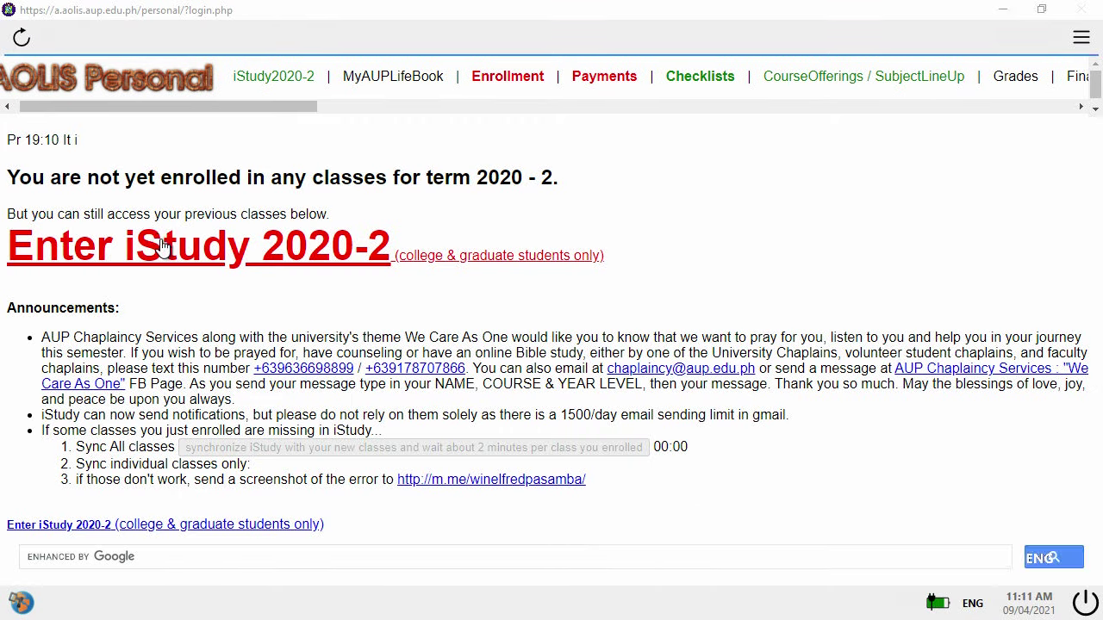
click(152, 241)
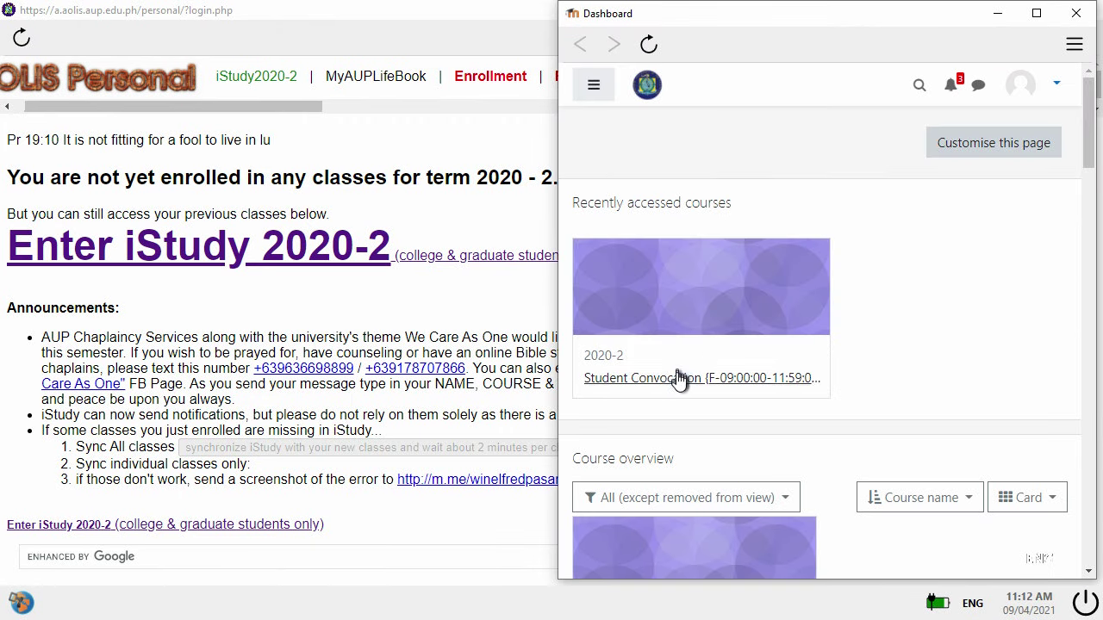
- Open the Student Convocation course and its SEB Test quiz page
click(680, 377)
drag(1087, 111, 1087, 551)
scroll(754, 266, up, 3)
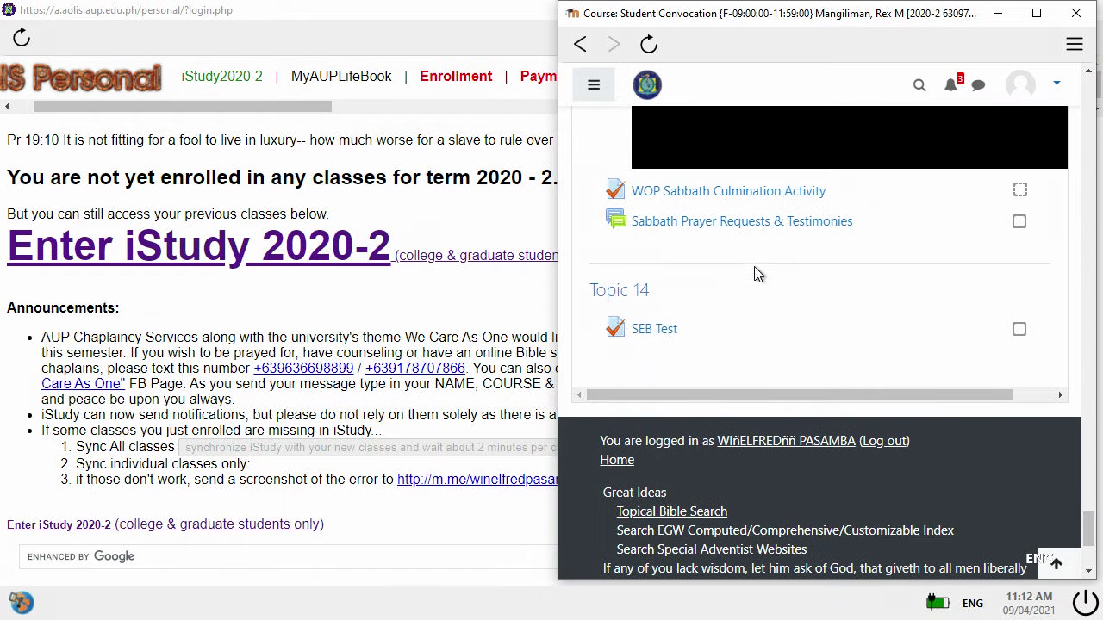
click(657, 357)
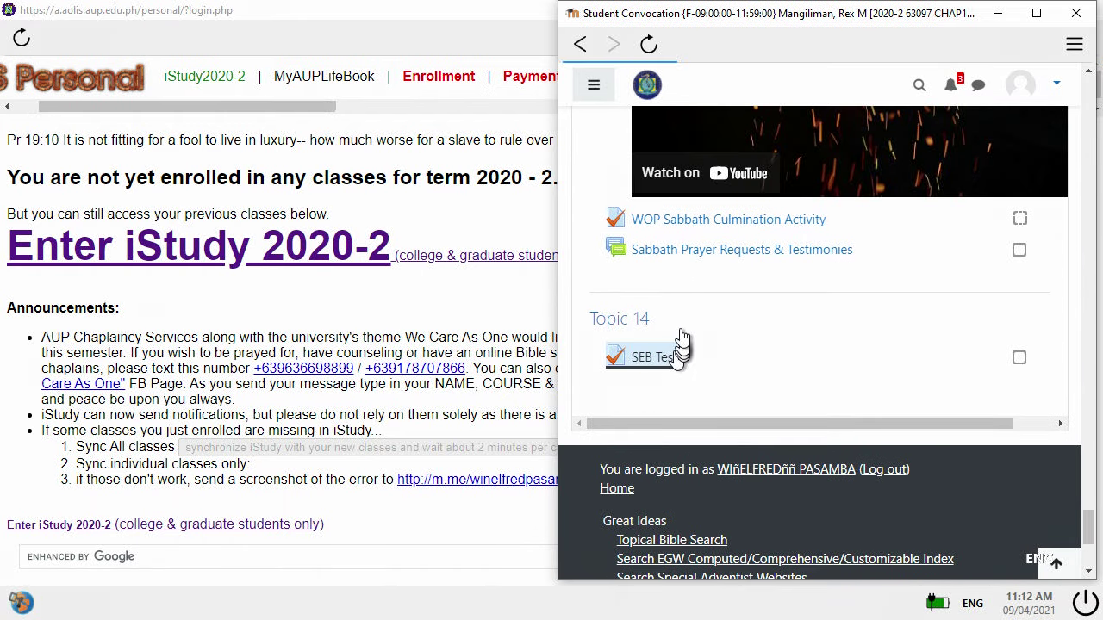
scroll(751, 343, down, 3)
scroll(750, 341, down, 2)
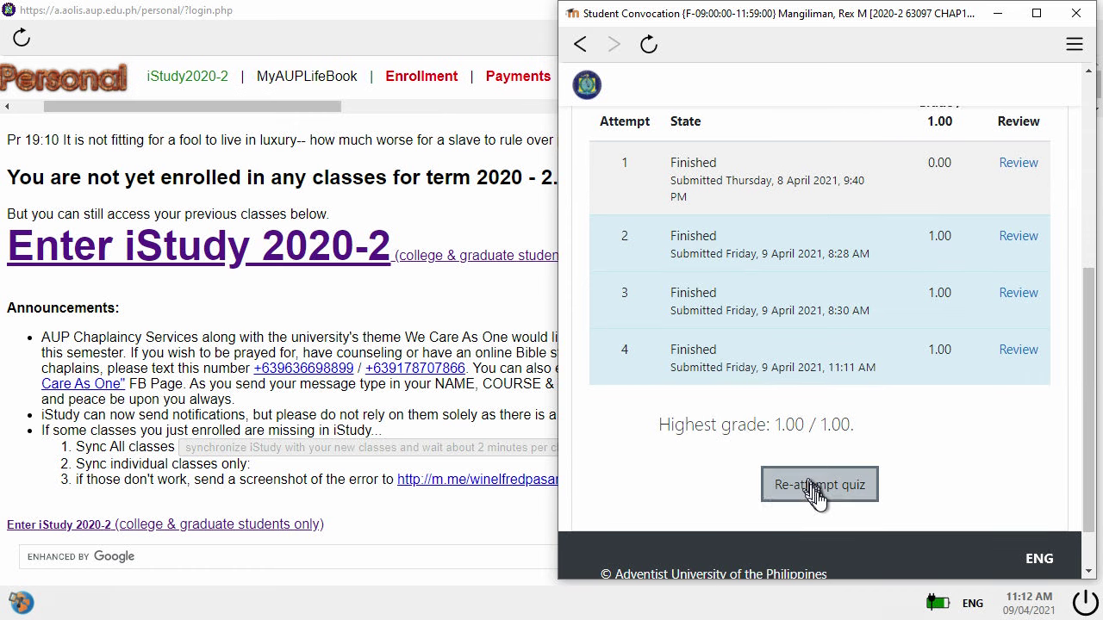
- Start a new SEB Test attempt in a maximized window and answer True
click(770, 482)
click(1036, 13)
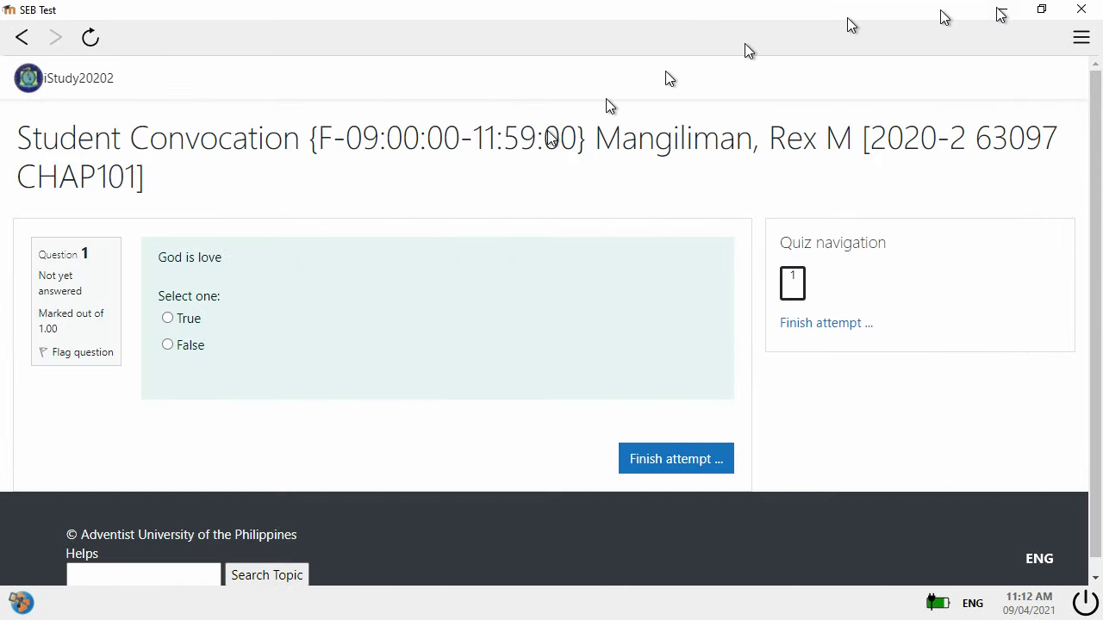
click(167, 317)
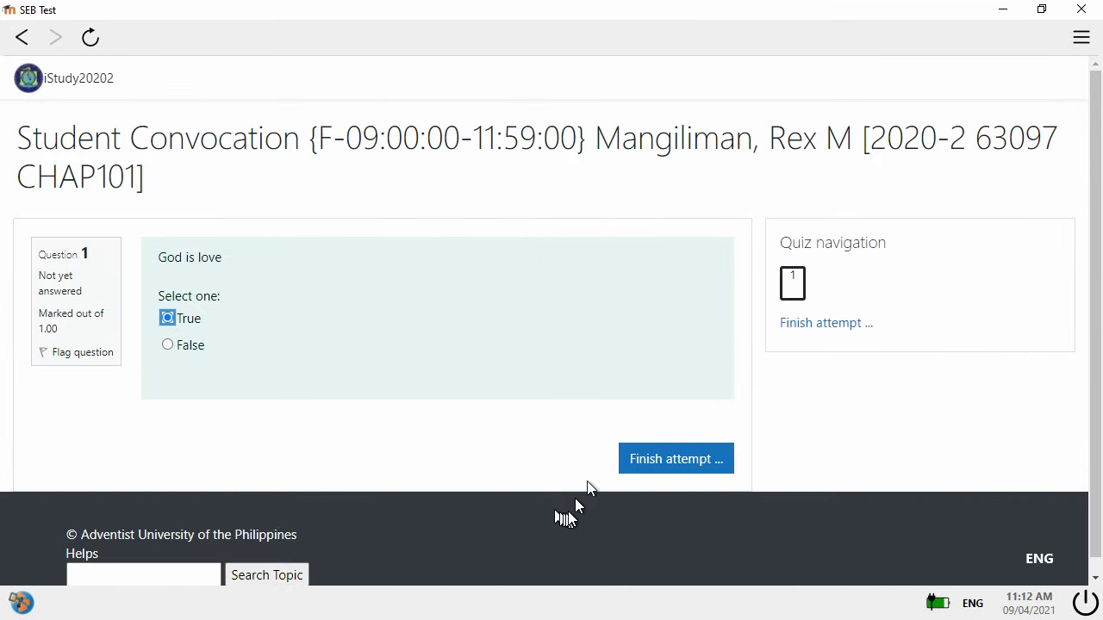
- Submit all and finish the attempt, close the review, and request quitting Safe Exam Browser
click(652, 459)
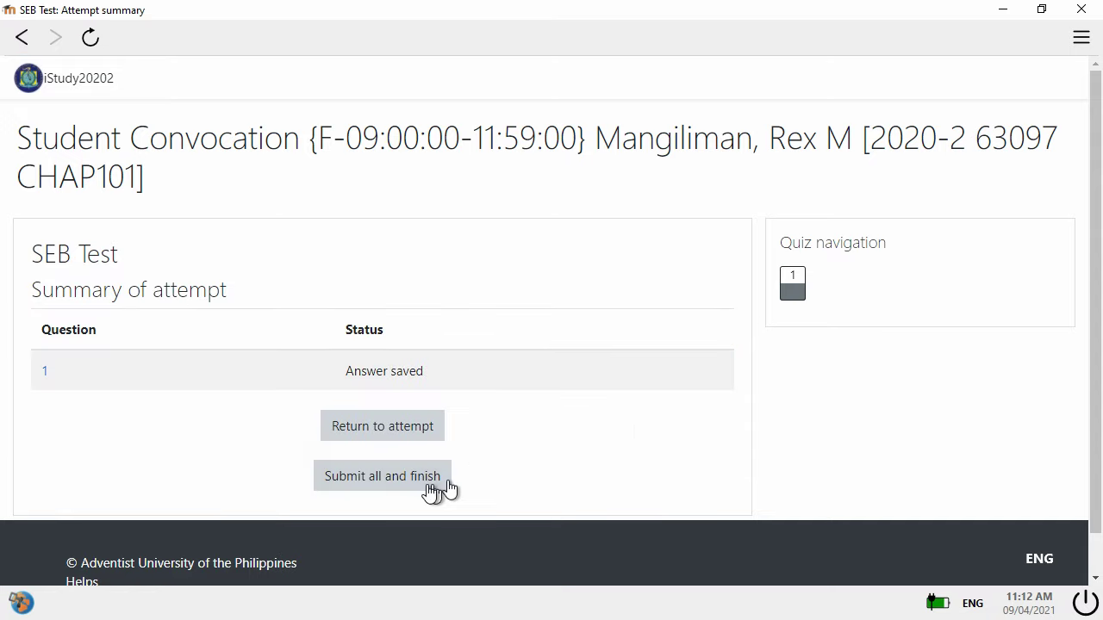
click(416, 482)
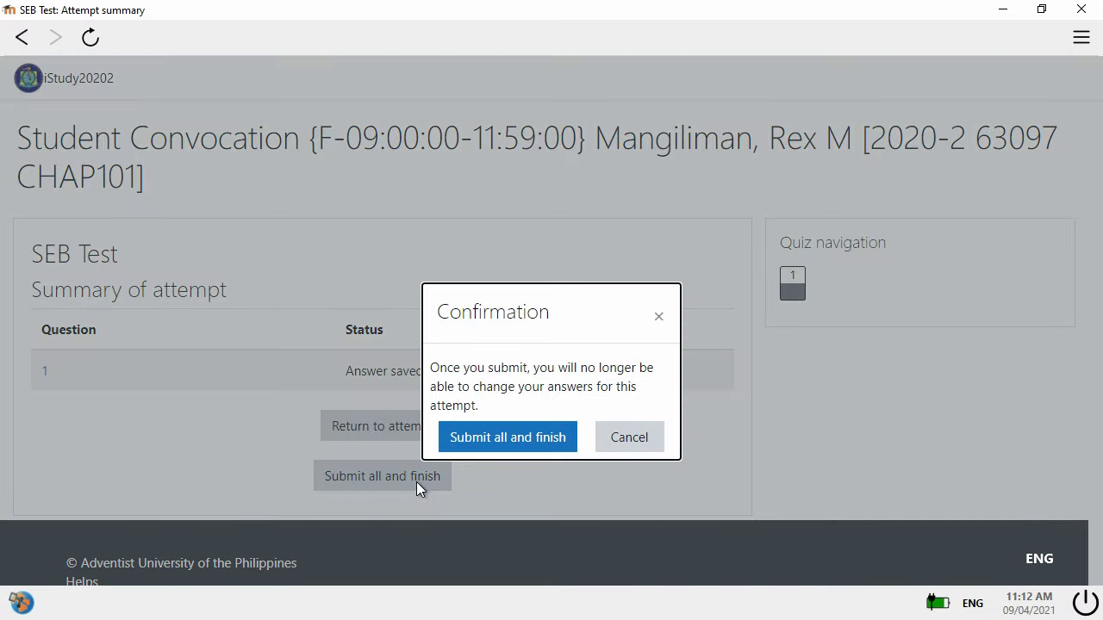
click(450, 435)
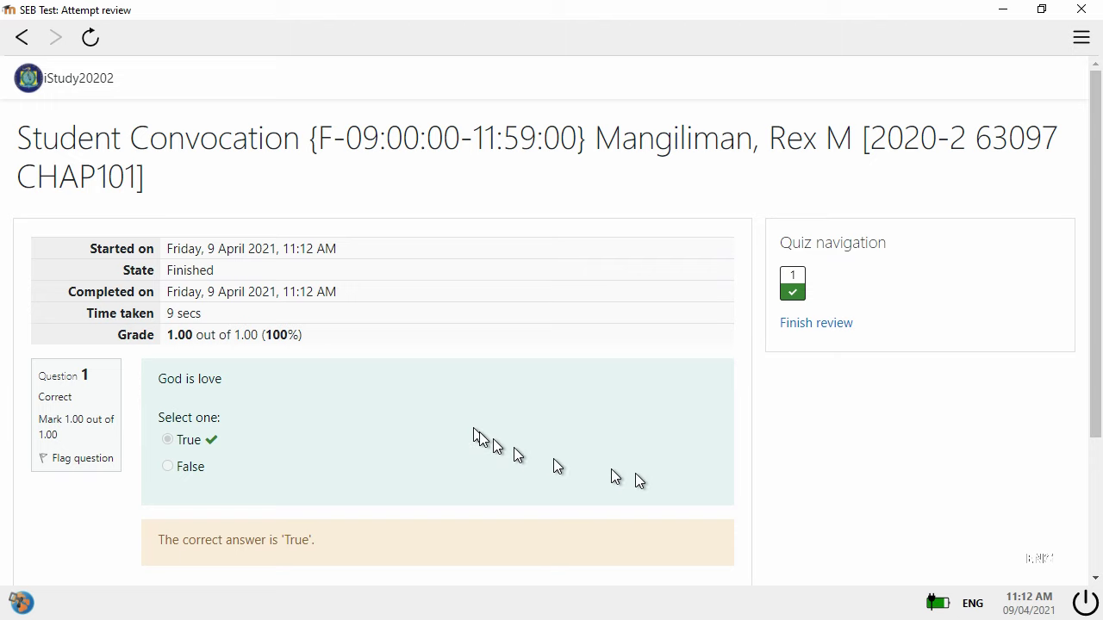
scroll(750, 443, down, 3)
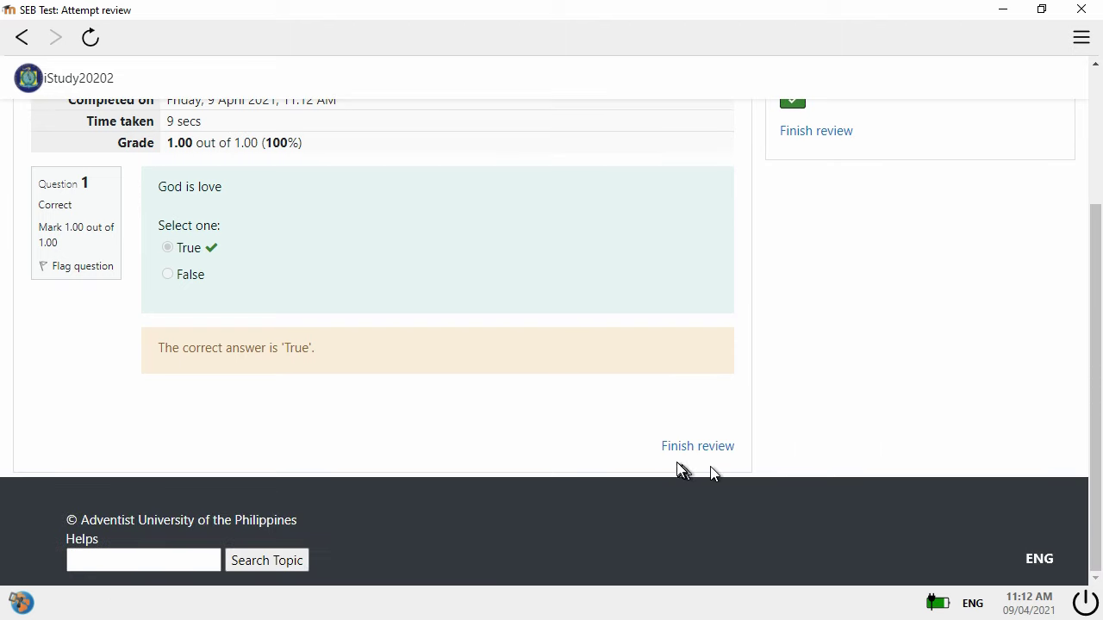
click(676, 455)
scroll(741, 429, down, 5)
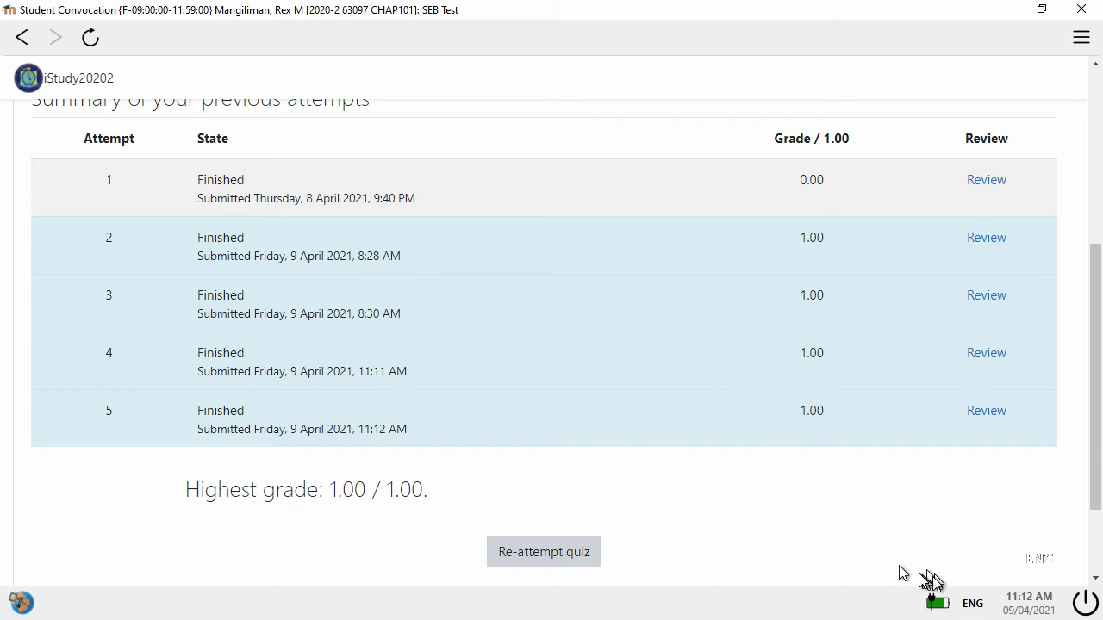
click(1082, 600)
- Confirm quitting Safe Exam Browser and reload the Chrome quiz page to show attempt 5 graded 1.00
click(538, 364)
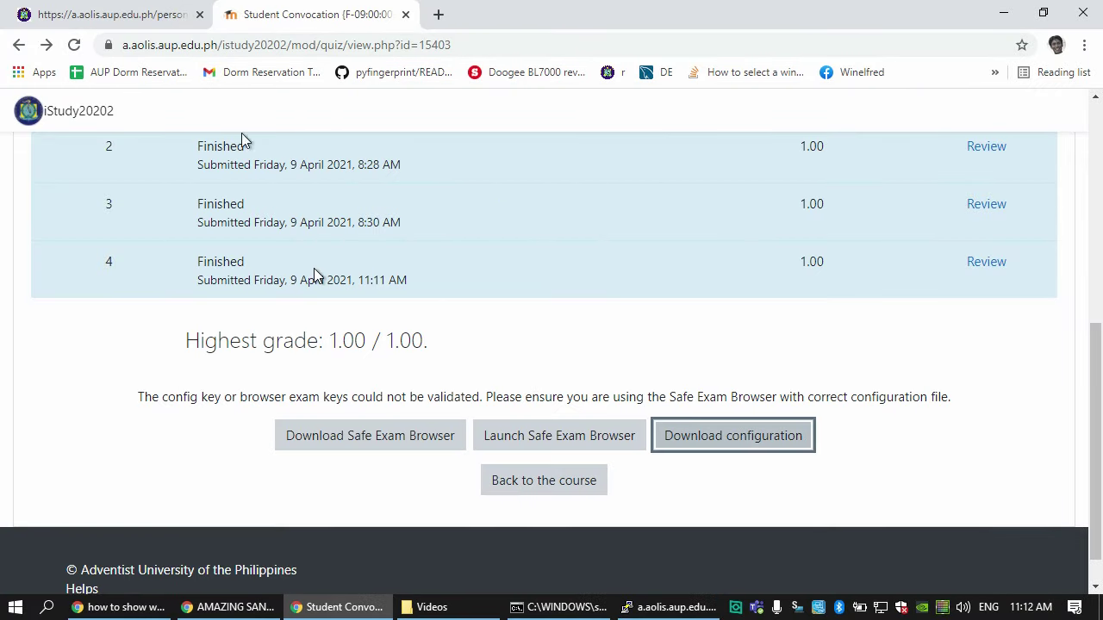
click(74, 44)
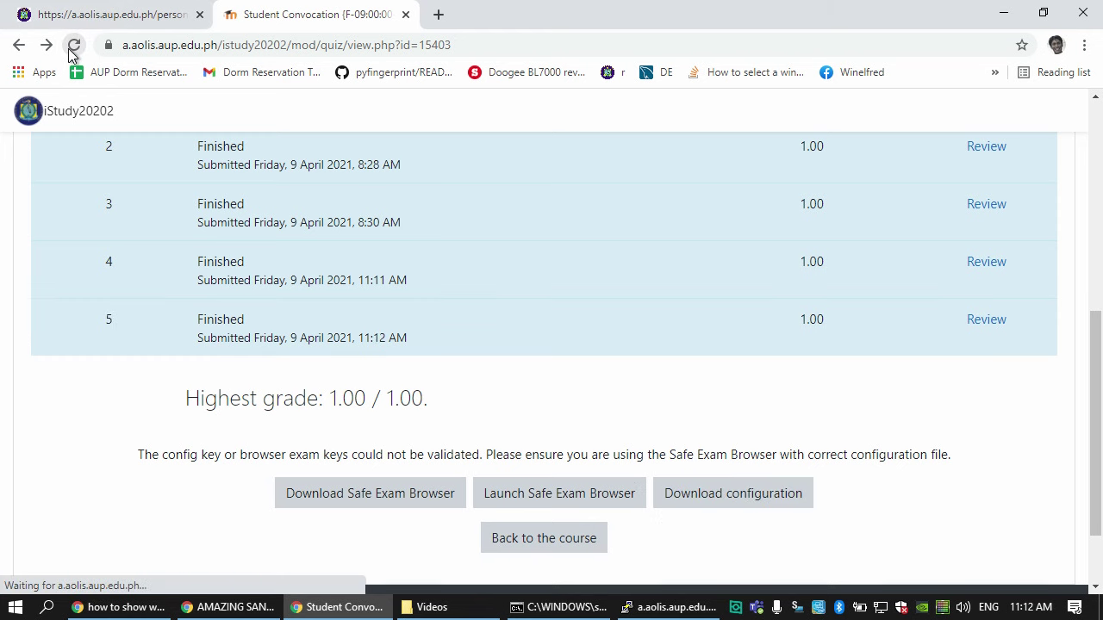
scroll(206, 259, up, 2)
scroll(258, 310, down, 3)
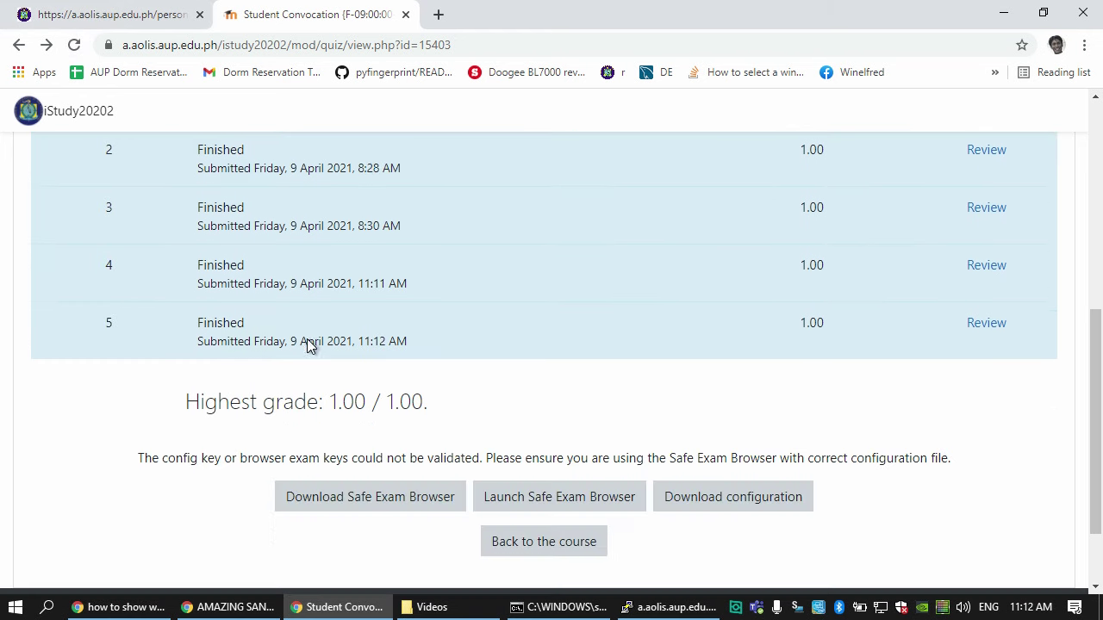